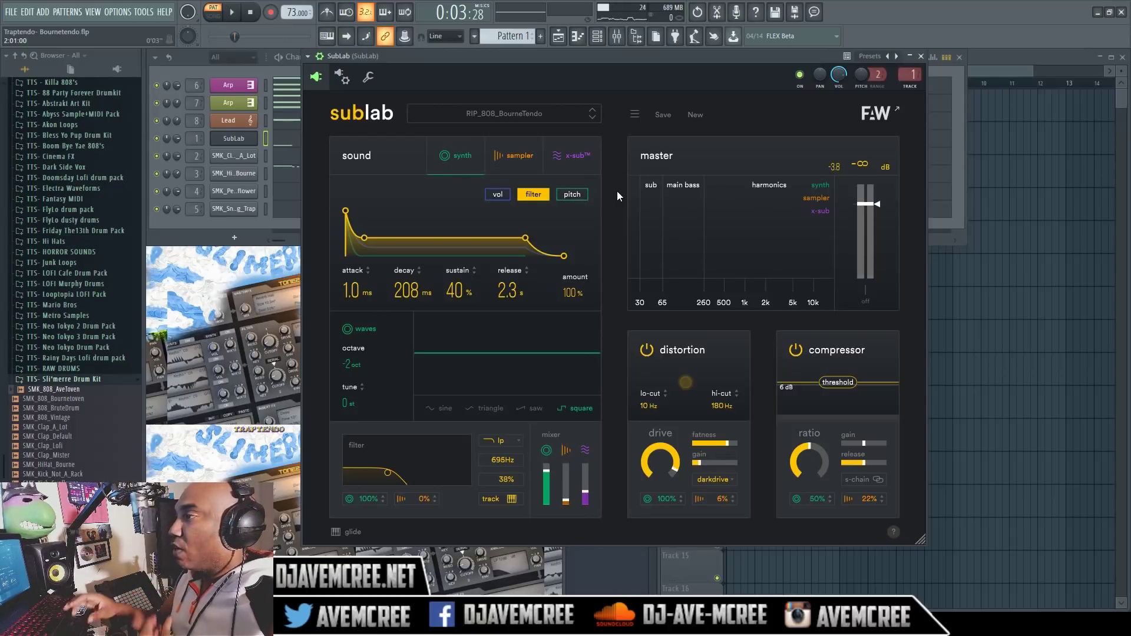
Step: Stop playback so the song position resets to 0:00
left_click(260, 15)
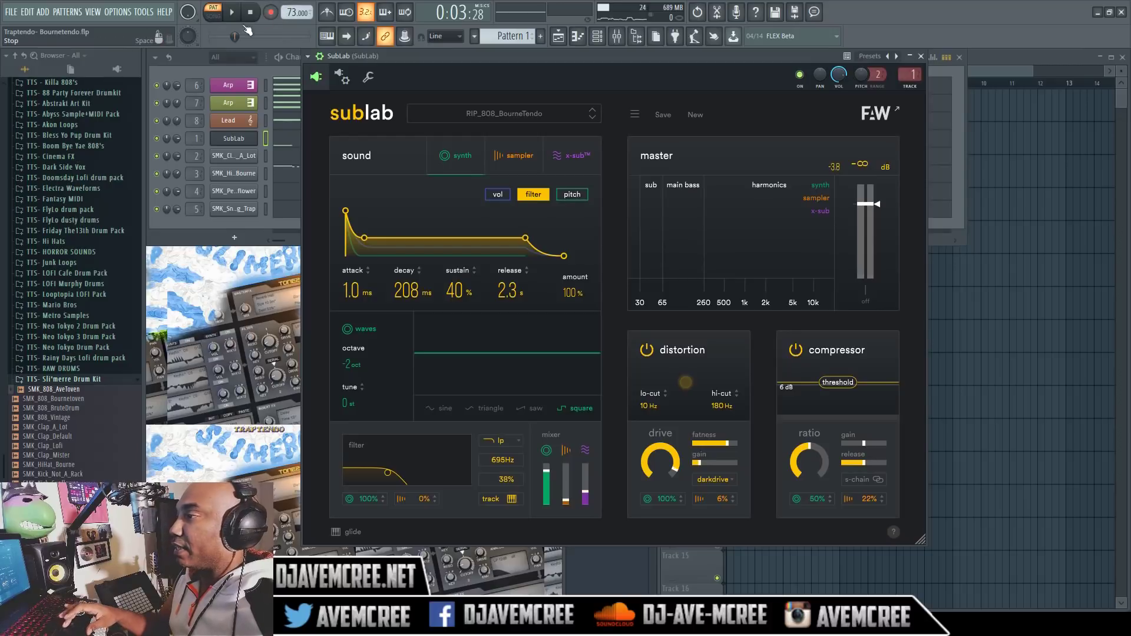
Step: Restart the beat from the Channel rack and bring the SubLab 808 window forward
left_click(171, 89)
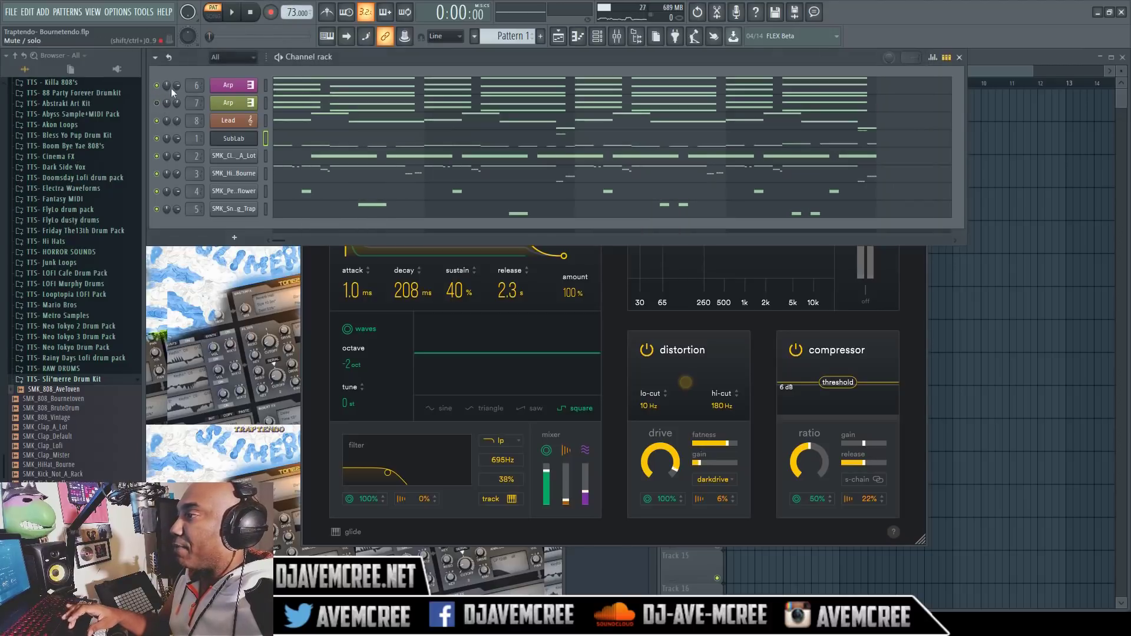
left_click(232, 13)
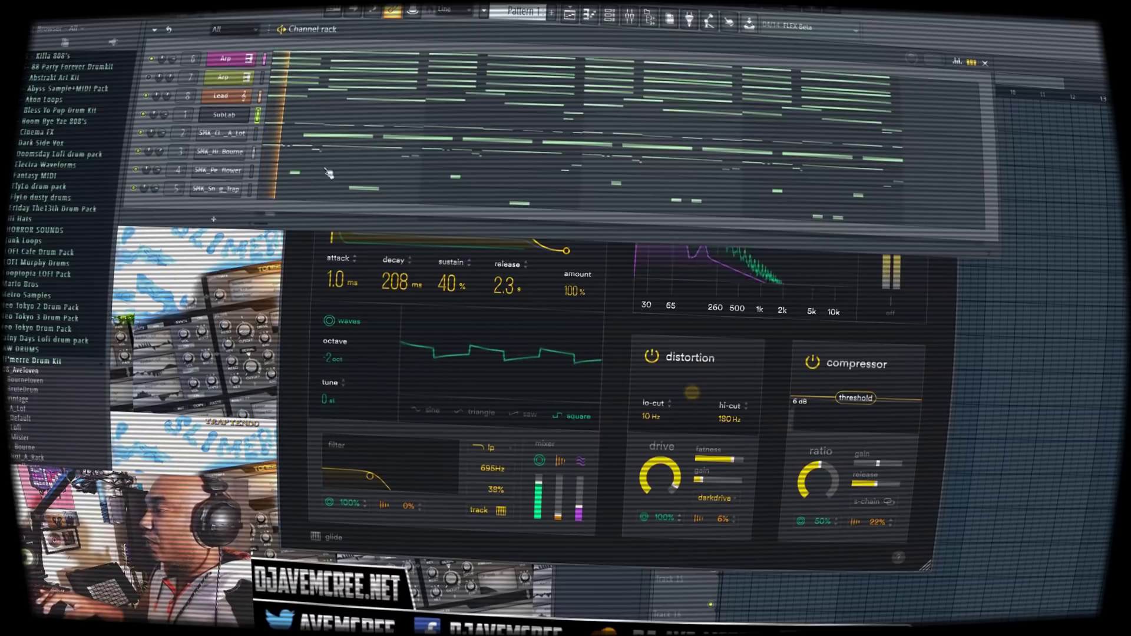
left_click(318, 278)
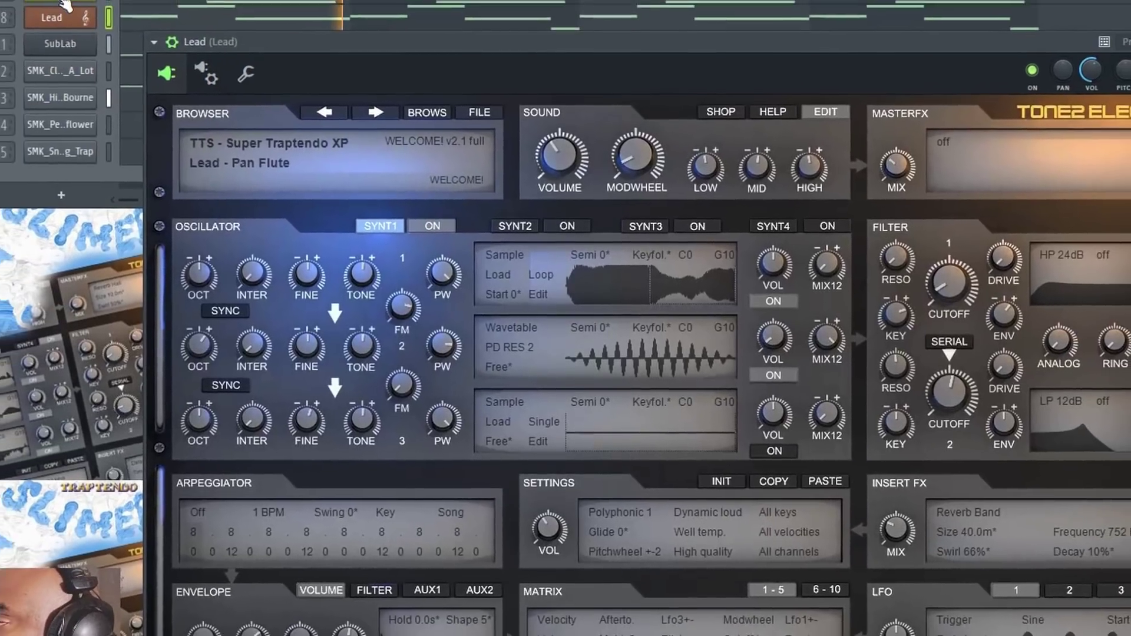
Step: Check the Arp synth patch, then reopen SubLab and load a fresh Default patch
left_click(128, 38)
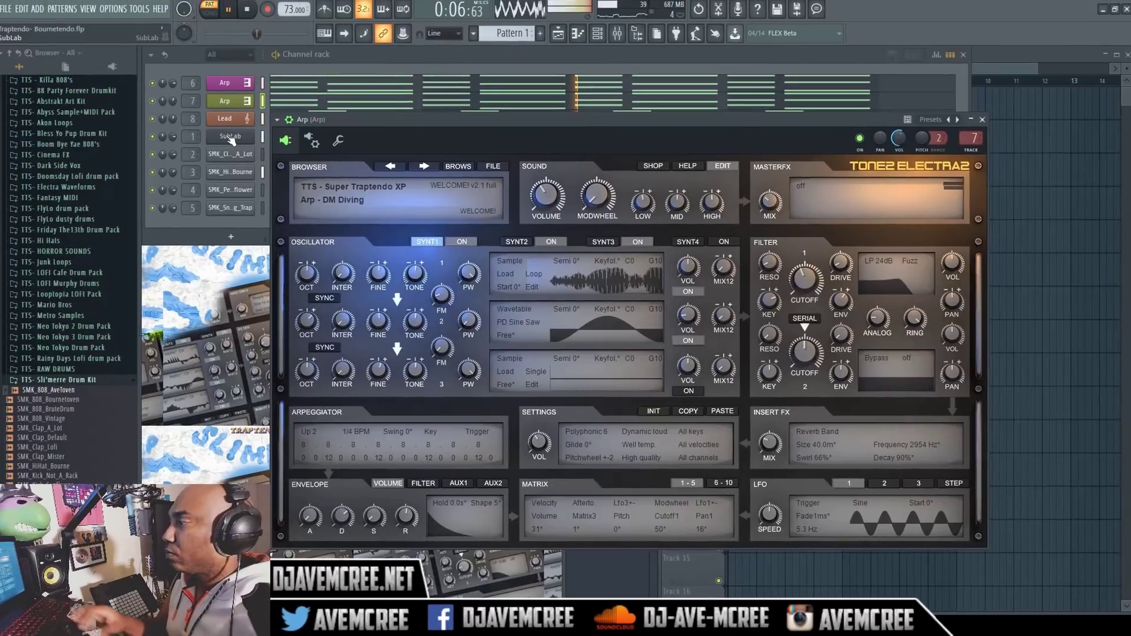
left_click(231, 138)
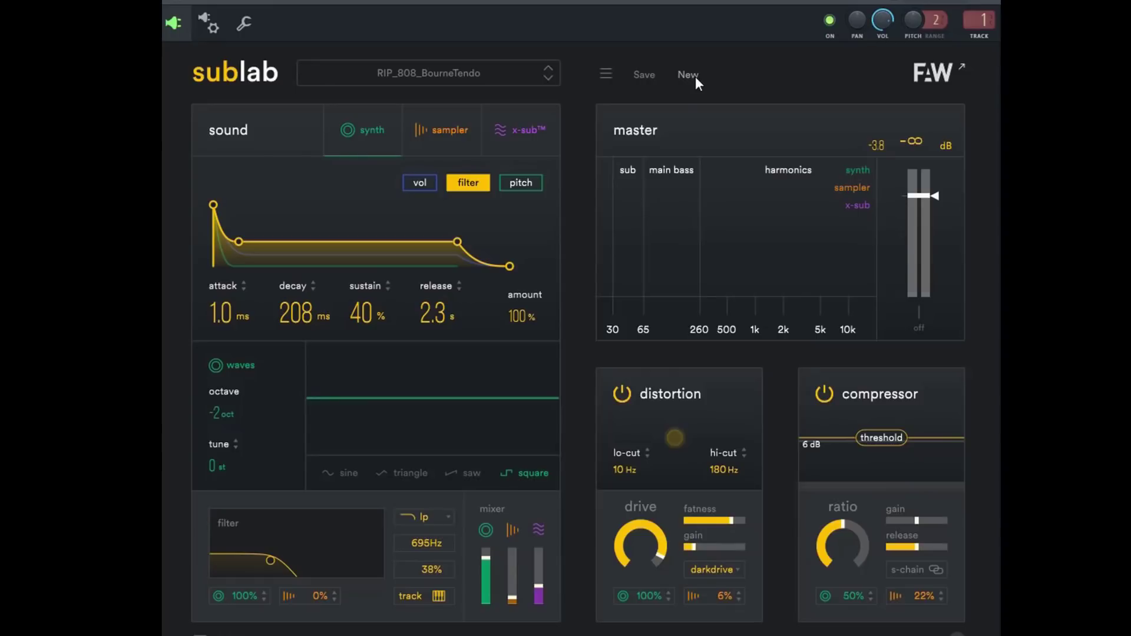
left_click(699, 118)
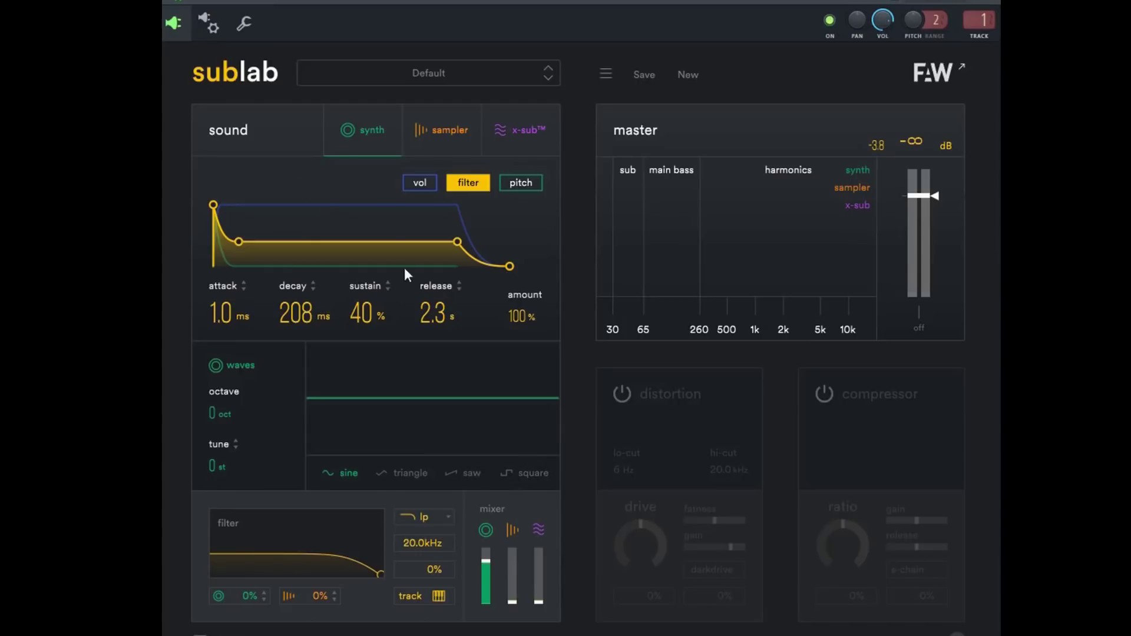
Step: Browse SubLab's sampler and synth layers, switching the envelope view from filter to volume
left_click(441, 138)
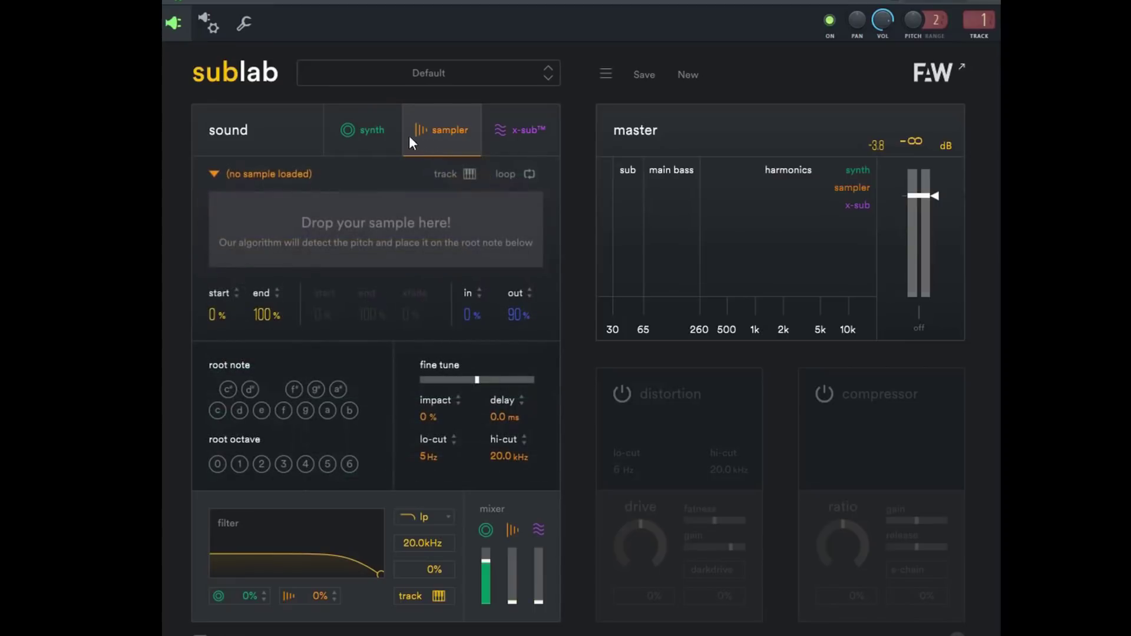
left_click(379, 135)
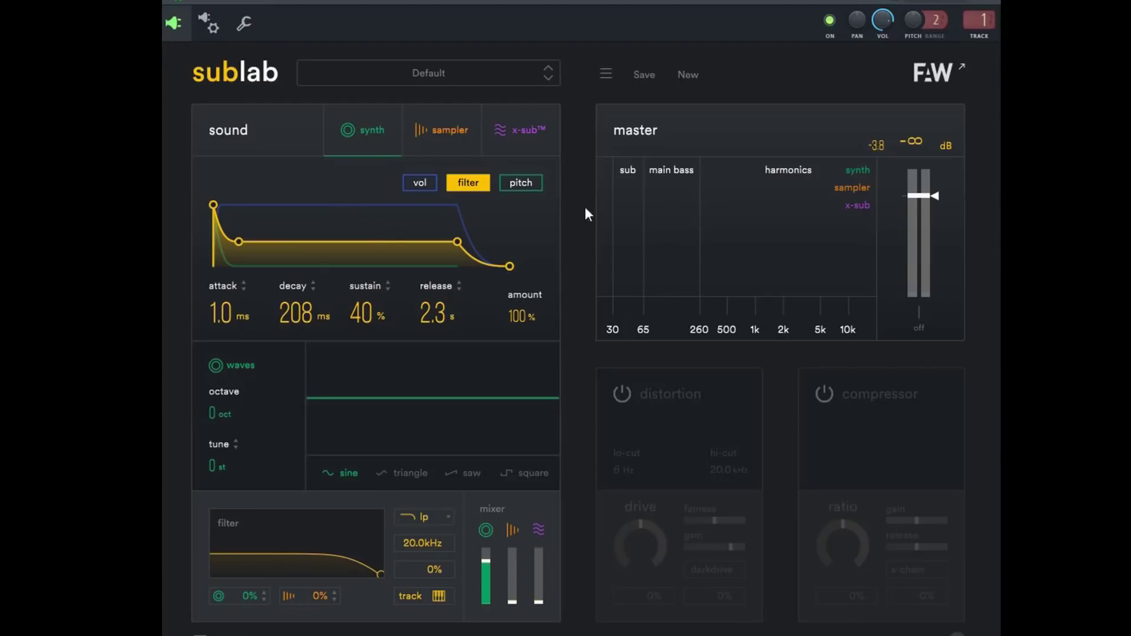
left_click(417, 187)
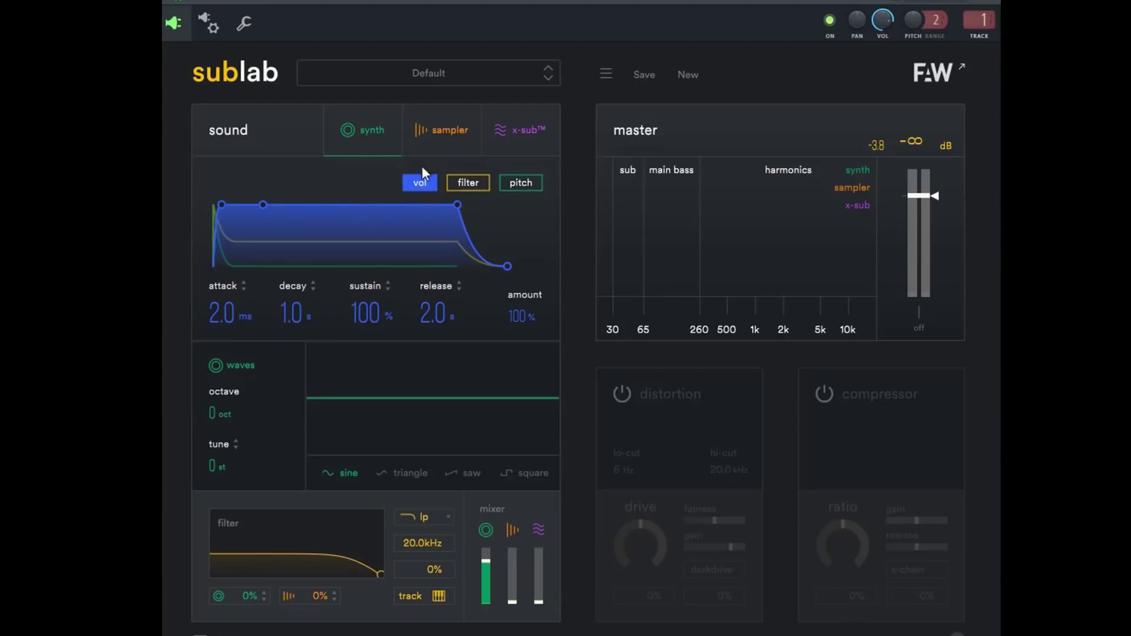
left_click(436, 135)
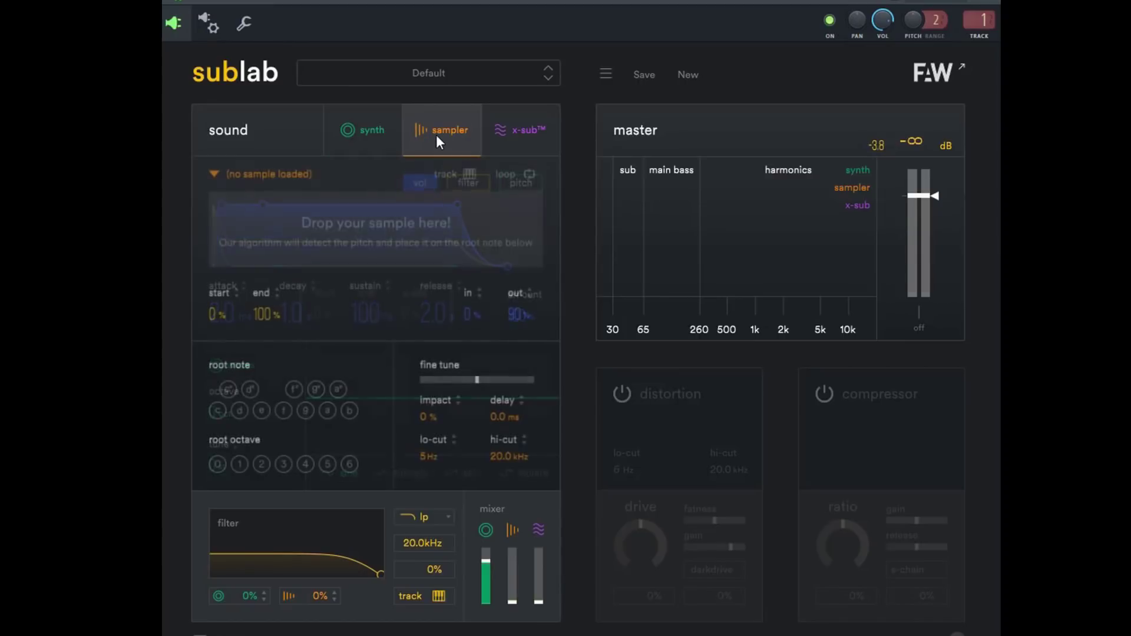
Step: Set the synth oscillator to a square wave with volume envelope sustain at 96%
left_click(374, 133)
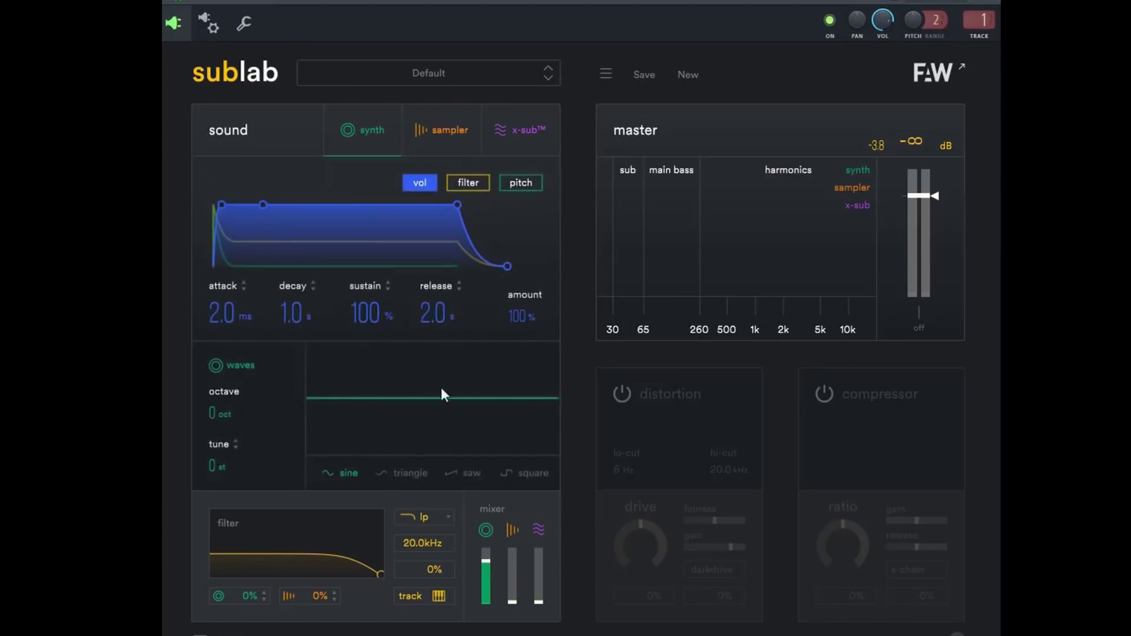
left_click(532, 479)
left_click(469, 182)
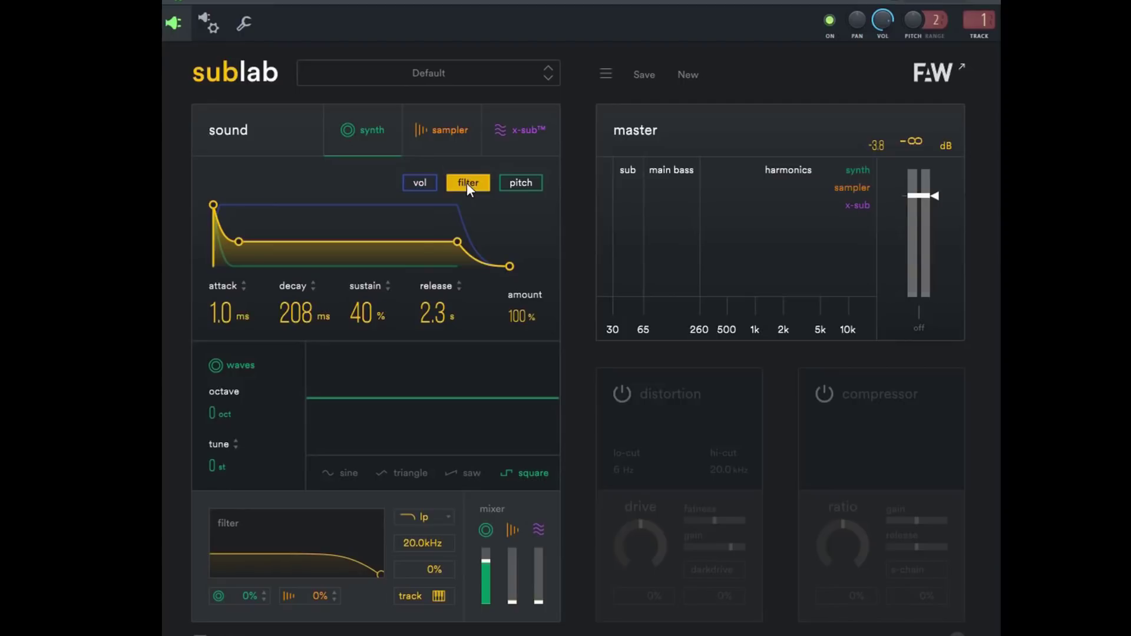
left_click(433, 182)
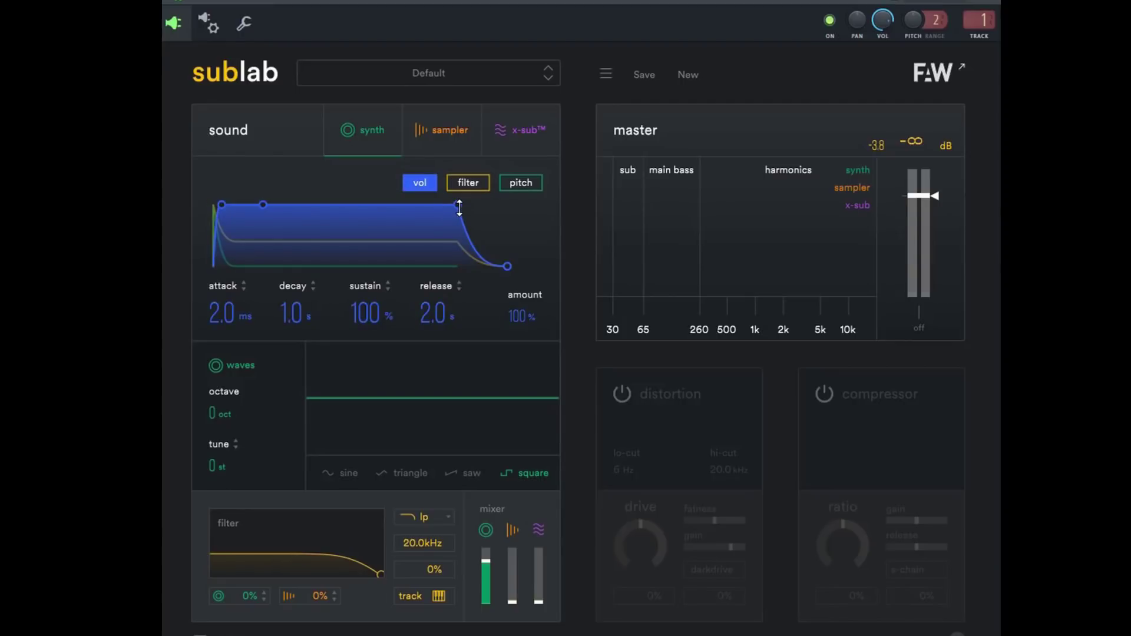
mouse_move(459, 208)
left_mouse_down()
mouse_move(441, 253)
mouse_move(457, 239)
mouse_move(457, 208)
left_mouse_up()
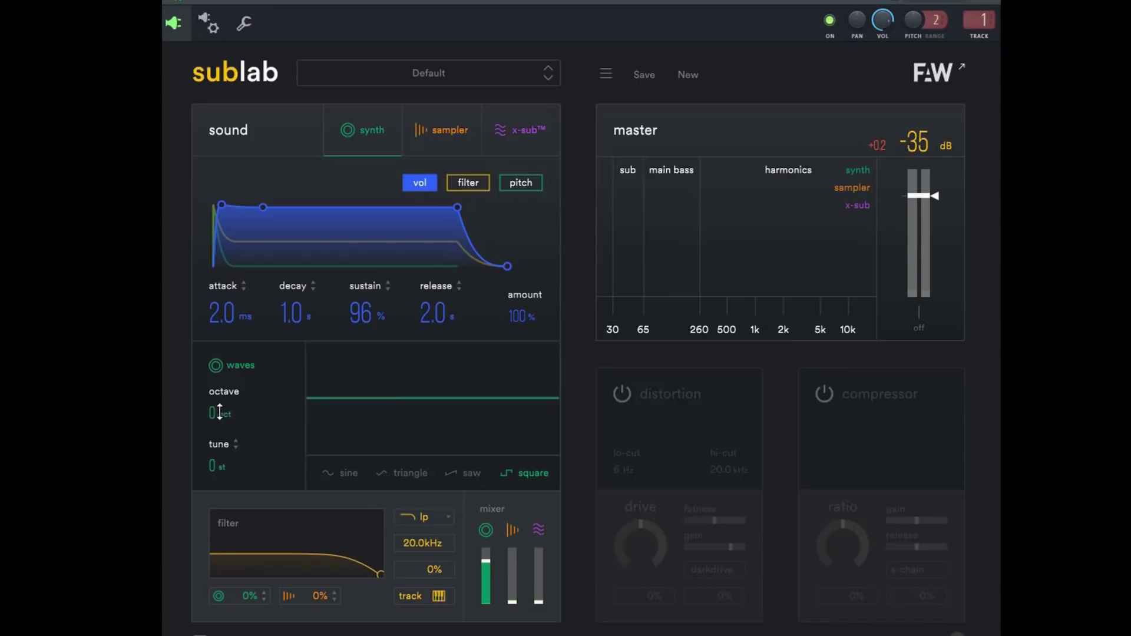
Step: Set the synth to octave -2 and cut volume sustain to 11%, keeping decay 1.0 s and release 2.0 s
left_click_drag(214, 412, 214, 416)
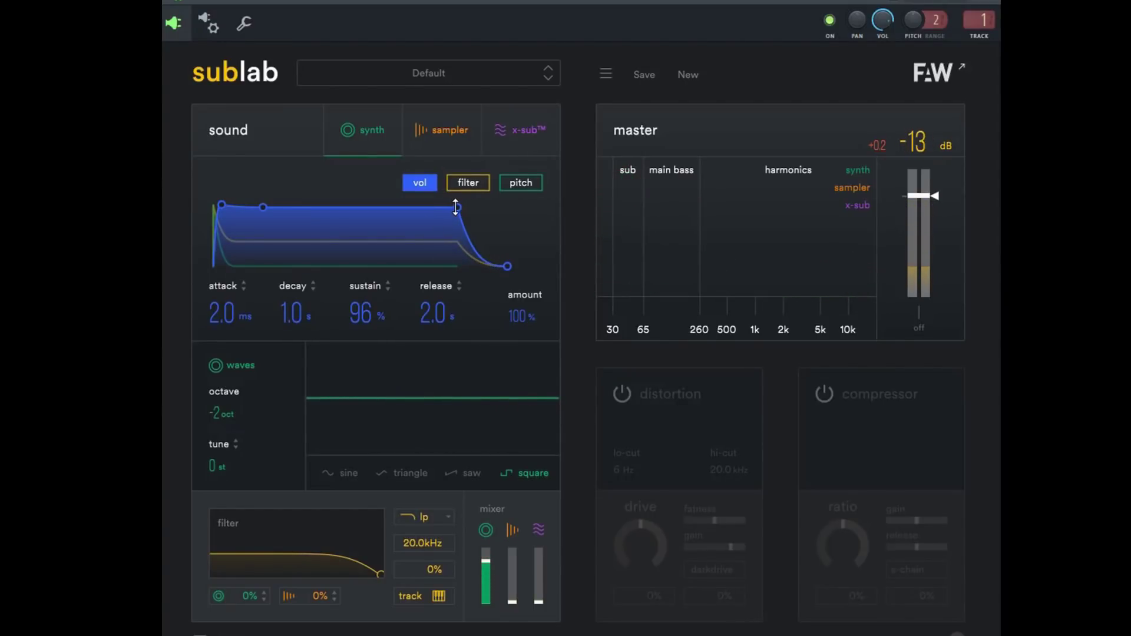
left_click_drag(455, 208, 441, 249)
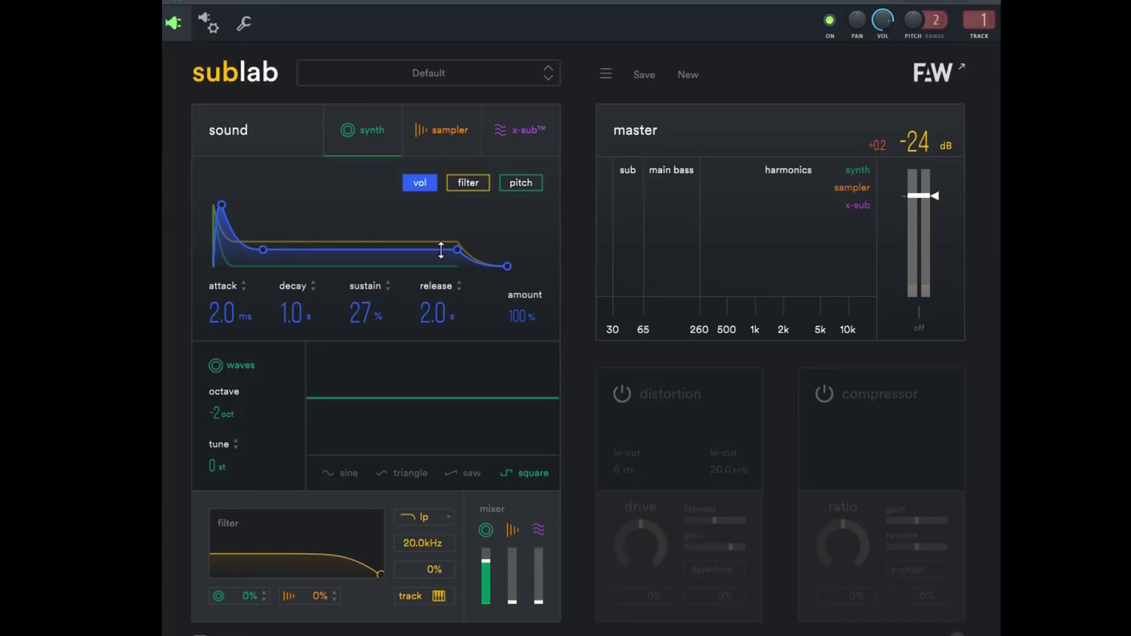
mouse_move(365, 309)
left_mouse_down()
mouse_move(356, 260)
mouse_move(358, 328)
mouse_move(359, 307)
left_mouse_up()
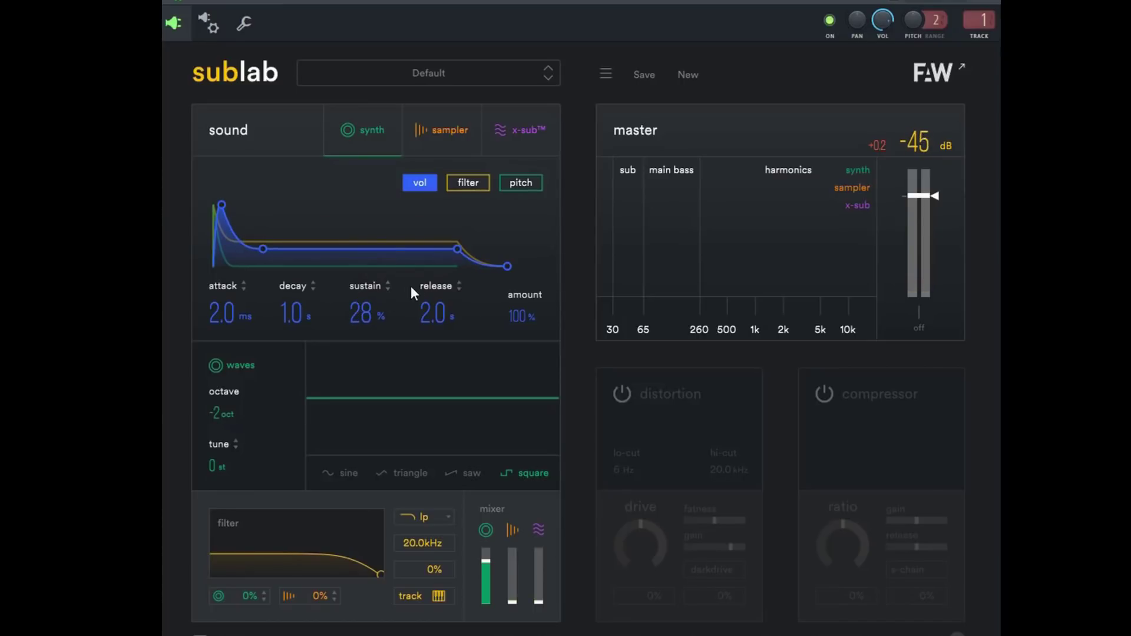
mouse_move(456, 249)
left_mouse_down()
mouse_move(474, 188)
mouse_move(467, 241)
left_mouse_up()
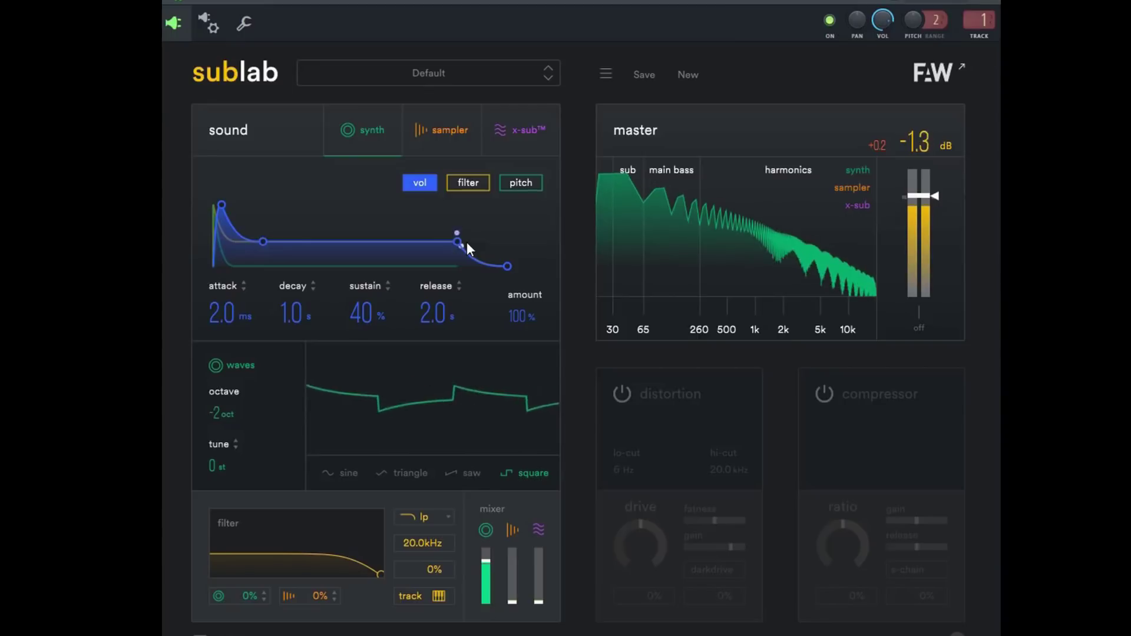
left_click_drag(460, 243, 458, 259)
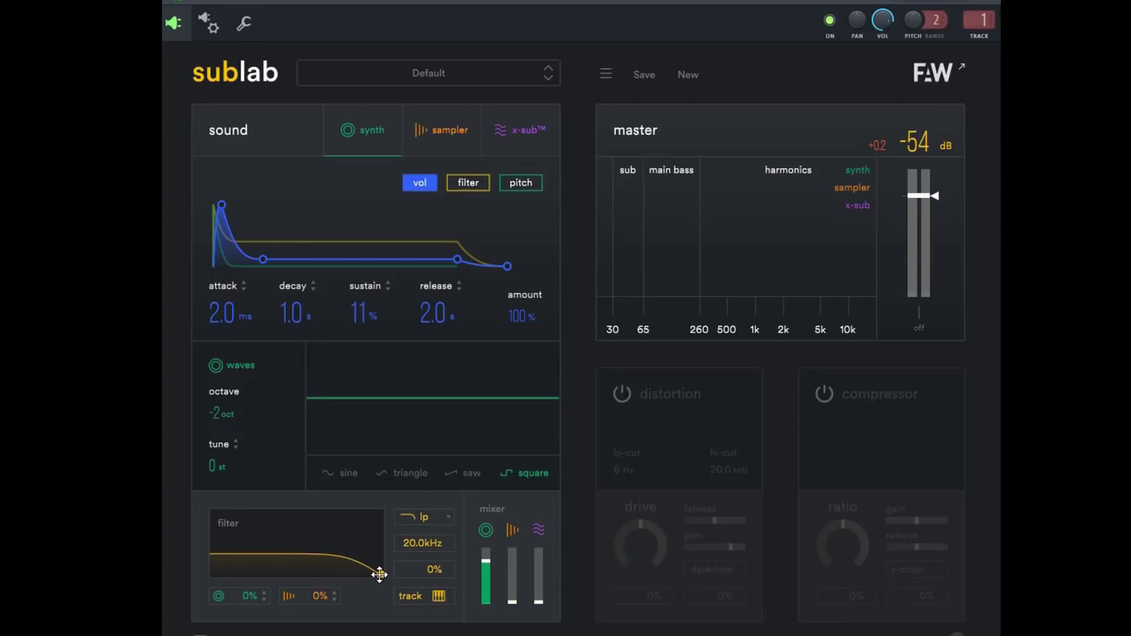
Step: Lower the low-pass filter cutoff from 20.0kHz to 70Hz with 5% resonance
left_click_drag(379, 574, 232, 583)
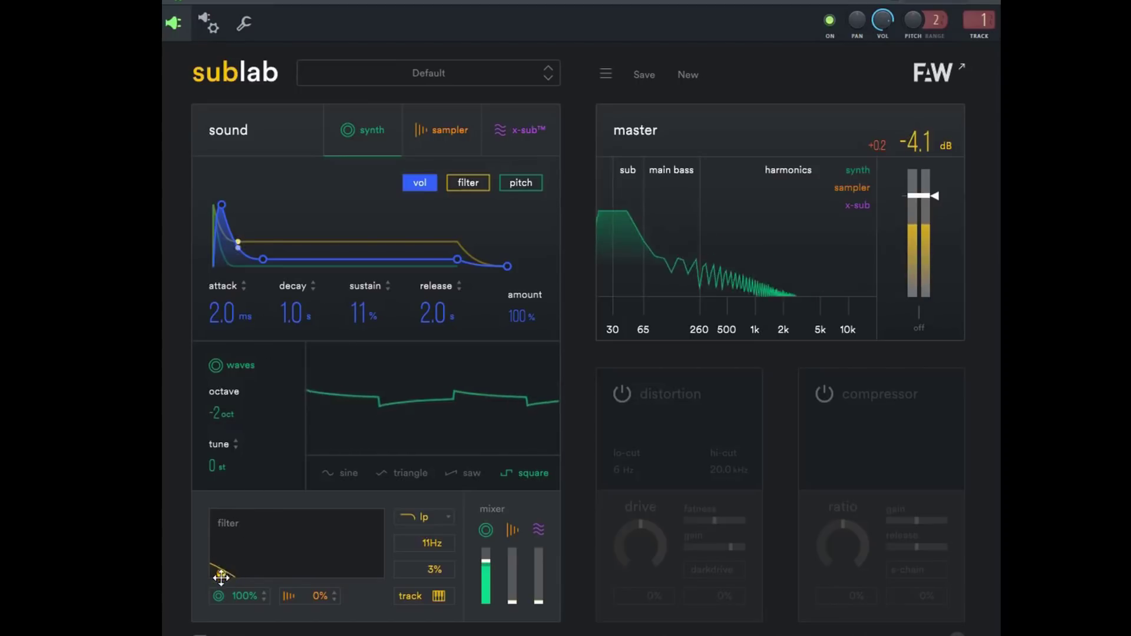
left_click_drag(229, 573, 240, 574)
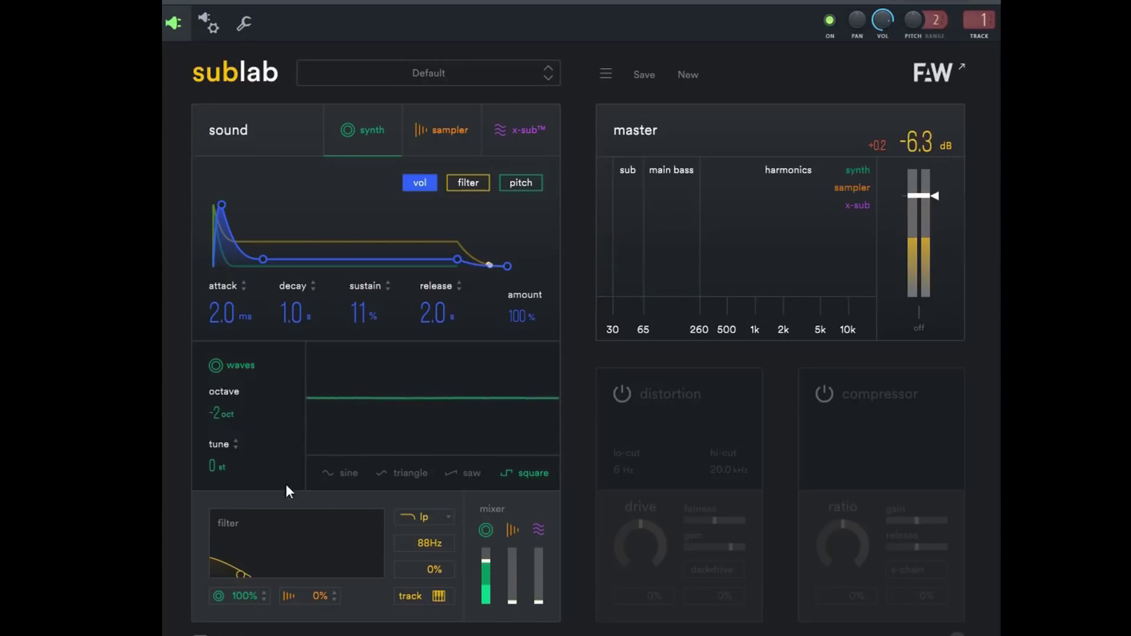
left_click_drag(242, 576, 230, 582)
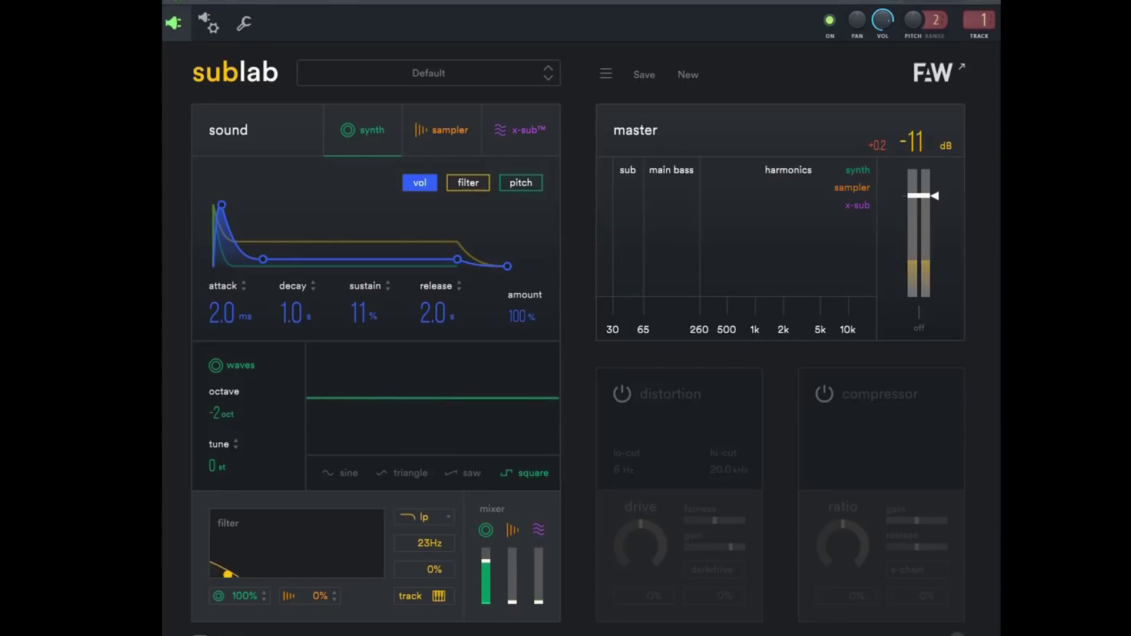
mouse_move(237, 575)
left_mouse_down()
mouse_move(227, 573)
mouse_move(241, 575)
left_mouse_up()
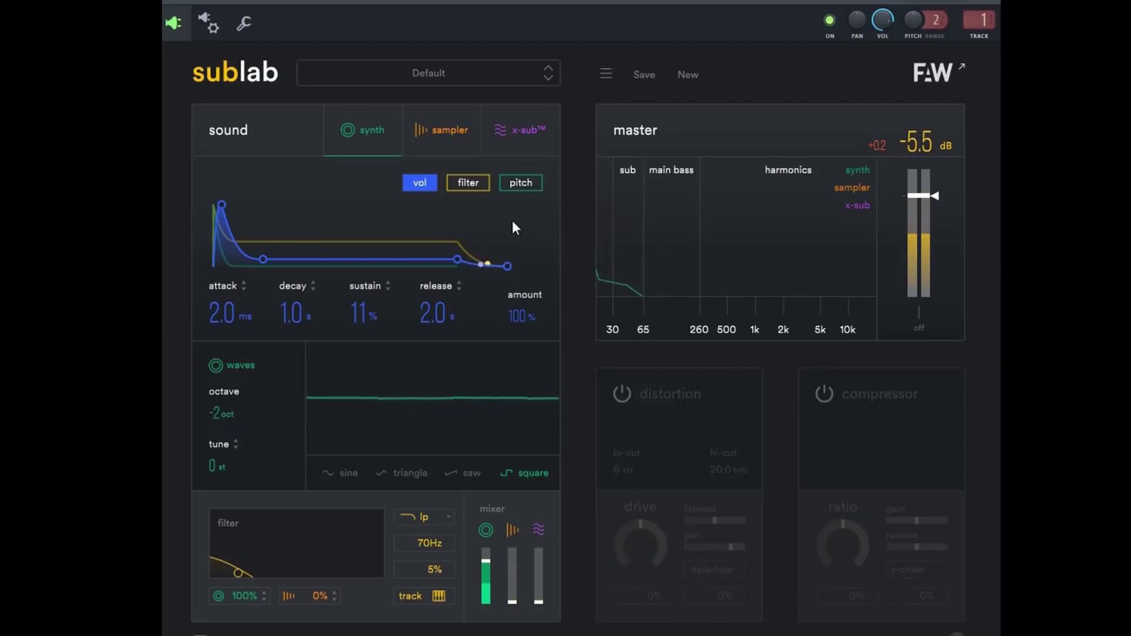
Step: Show the X-Sub layer, raise its mix fader, and open the filter to 308Hz with 20% resonance
left_click(512, 136)
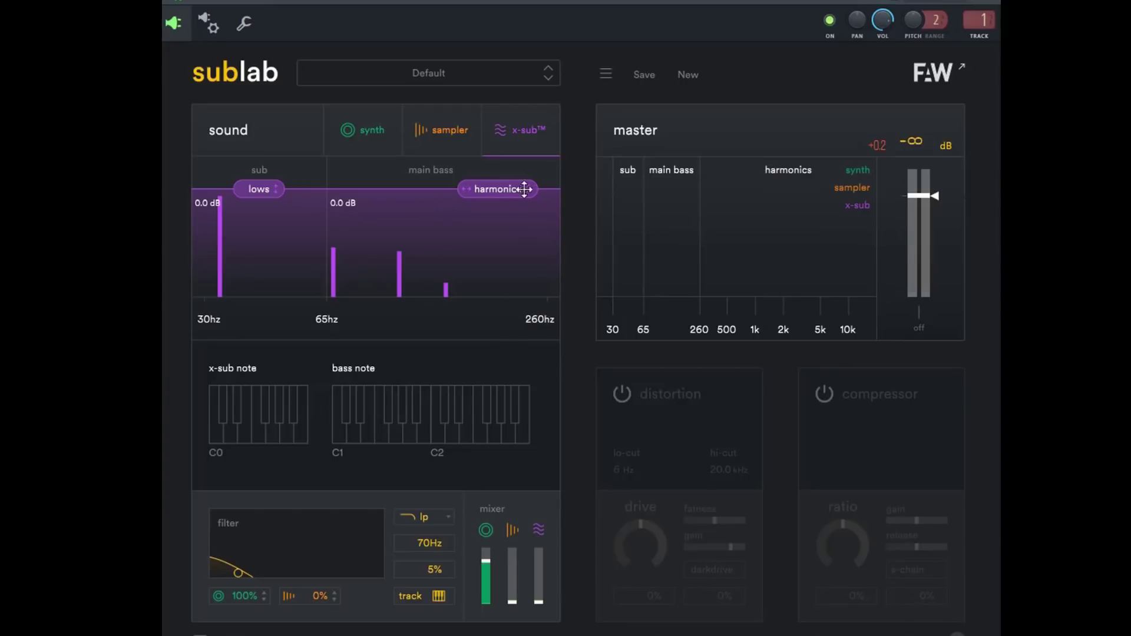
left_click_drag(495, 189, 482, 170)
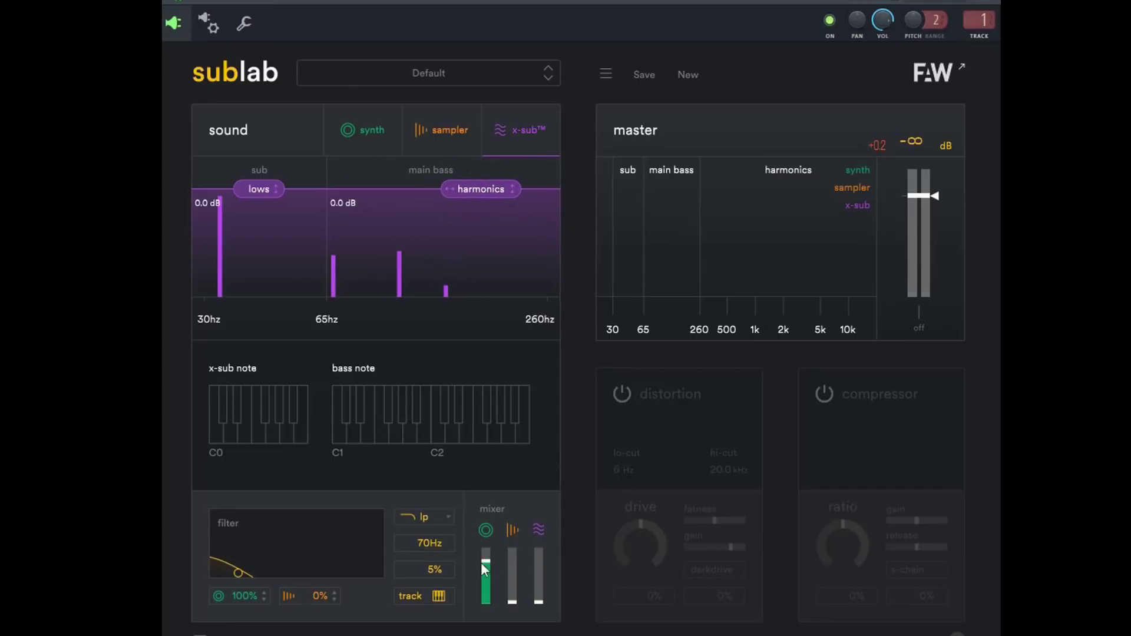
left_click_drag(539, 602, 538, 574)
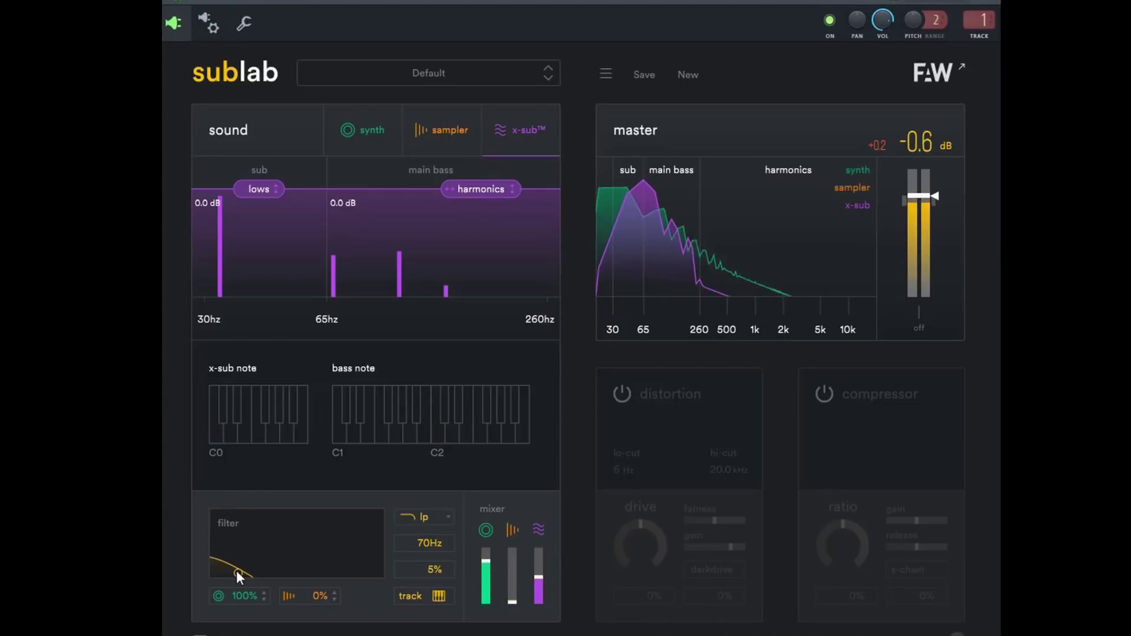
mouse_move(237, 570)
left_mouse_down()
mouse_move(263, 563)
mouse_move(242, 555)
mouse_move(259, 548)
mouse_move(259, 568)
left_mouse_up()
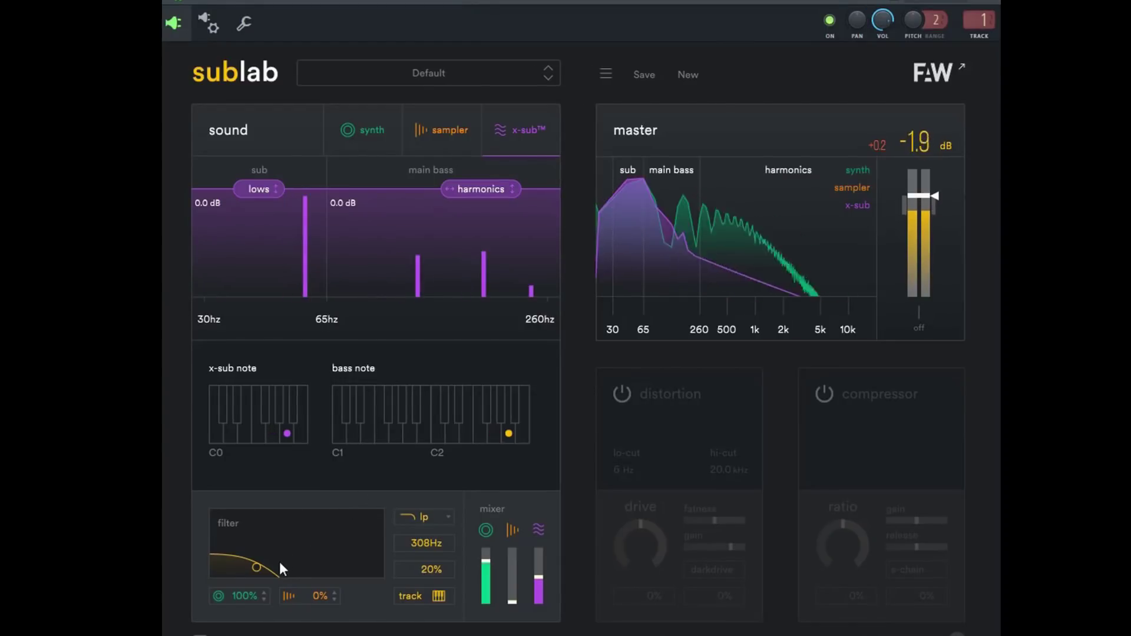
Step: Pull the low-pass filter back down to 60Hz with 8% resonance
left_click_drag(258, 567, 239, 573)
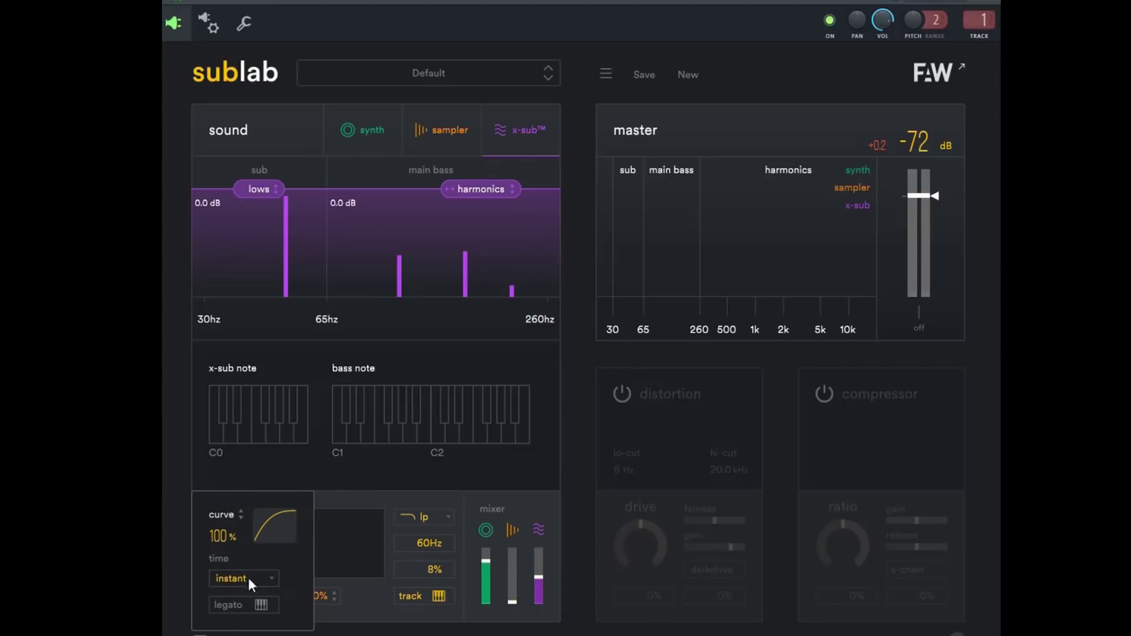
Step: Leave legato off and close the curve, time and legato popup
left_click(260, 606)
left_click(261, 606)
left_click(388, 190)
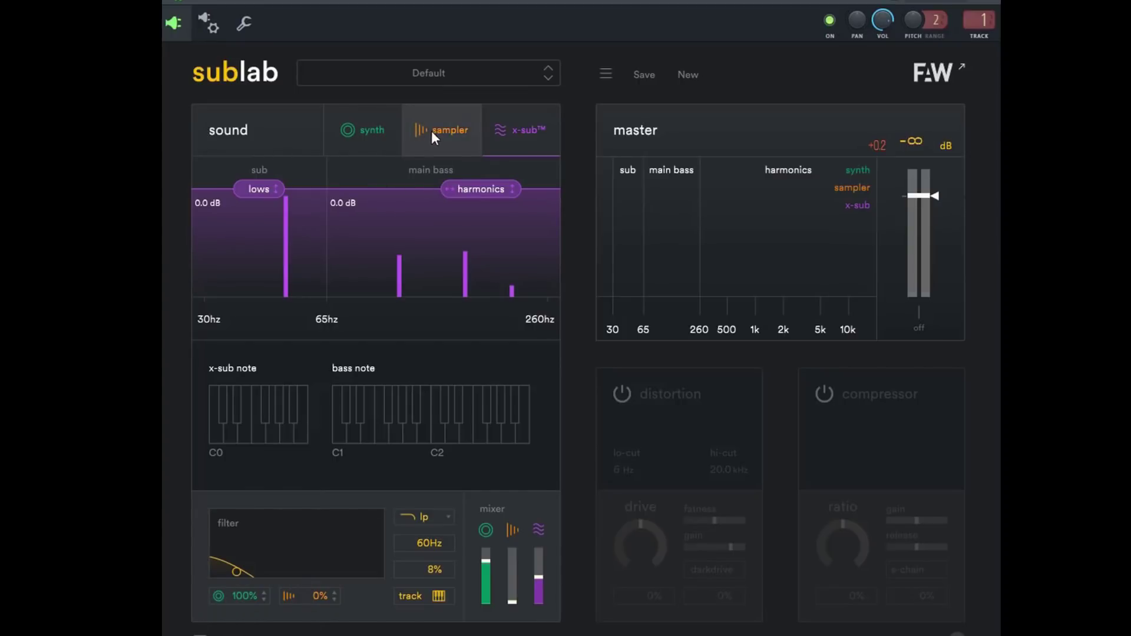
Step: Set the synth layer's pitch envelope amount to 10%
left_click(362, 128)
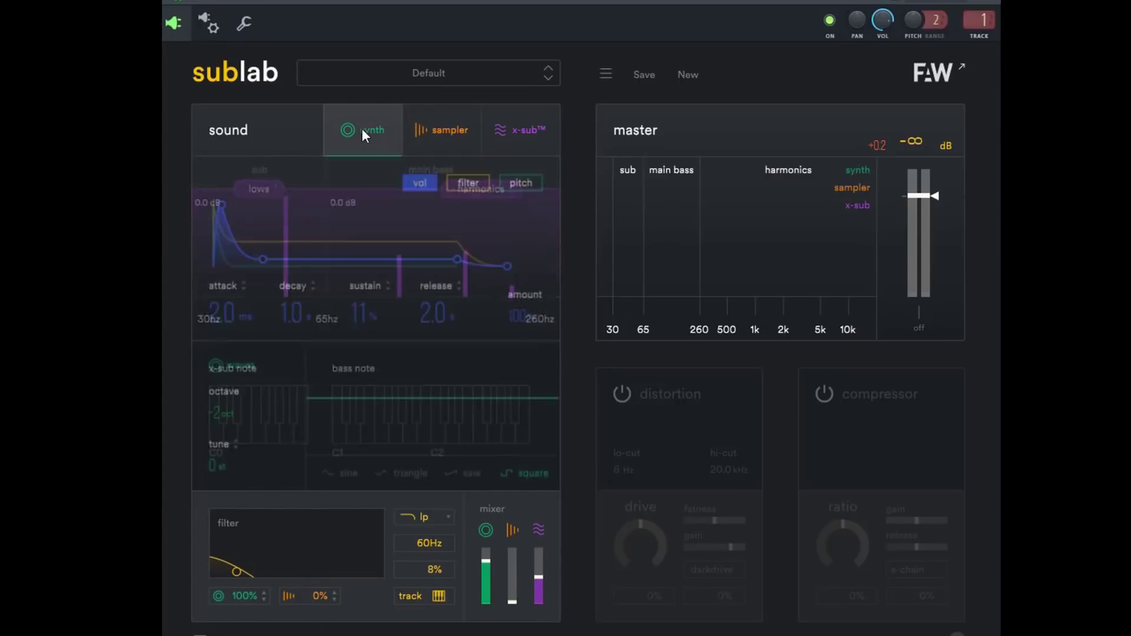
left_click(470, 185)
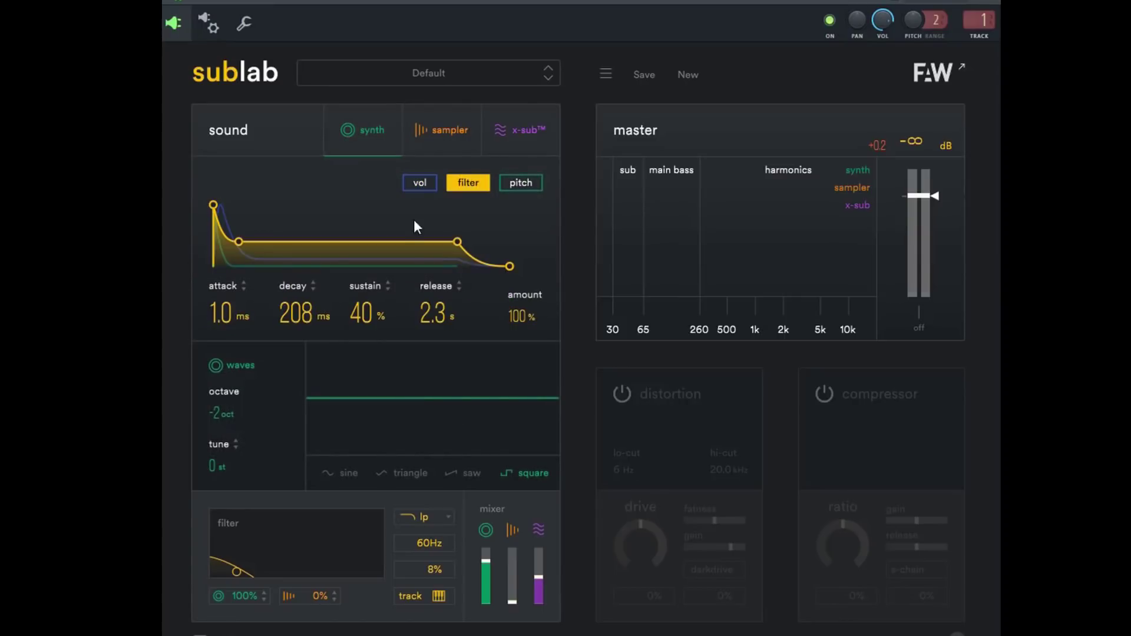
left_click(510, 184)
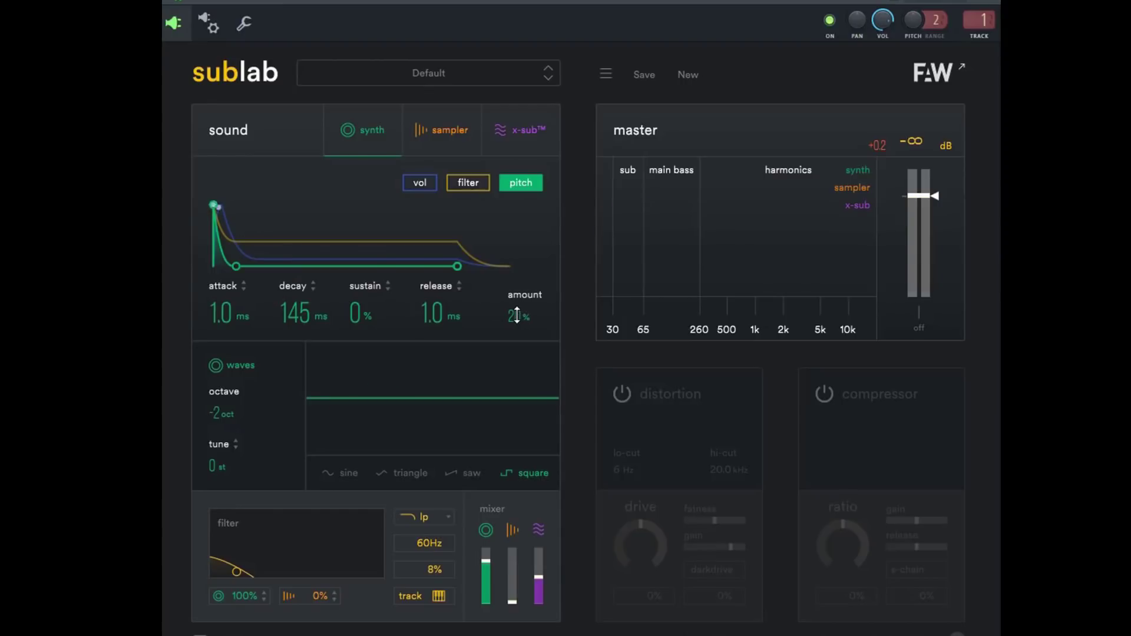
left_click_drag(516, 315, 515, 325)
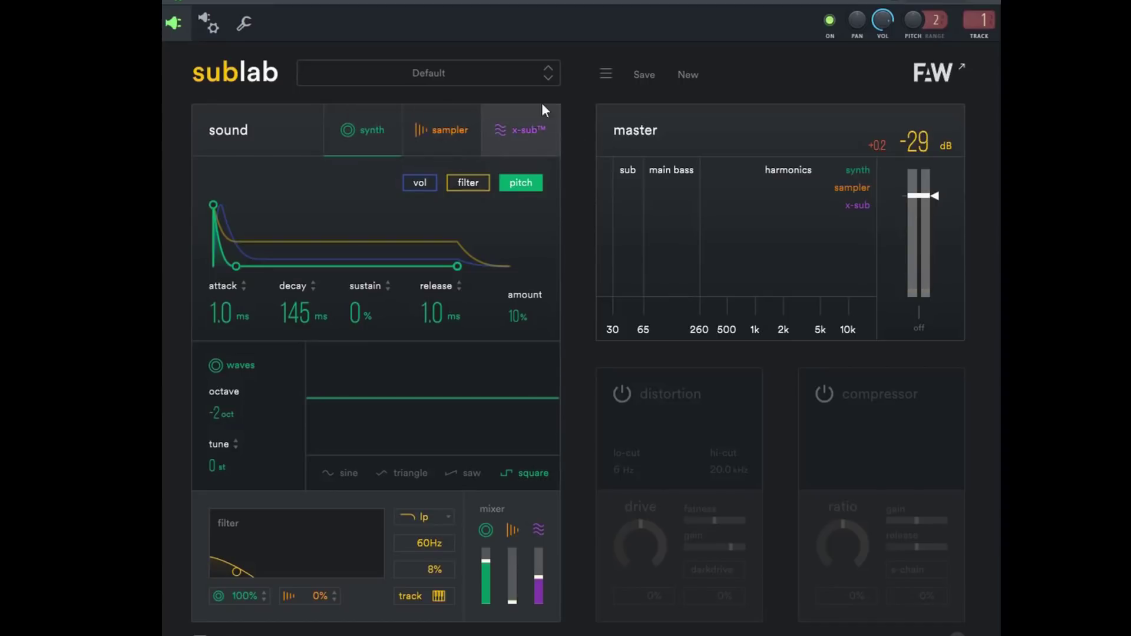
Step: On the sampler layer, browse the built-in library's 707 folder and load 707-Kick-Attack-Standard
left_click(442, 134)
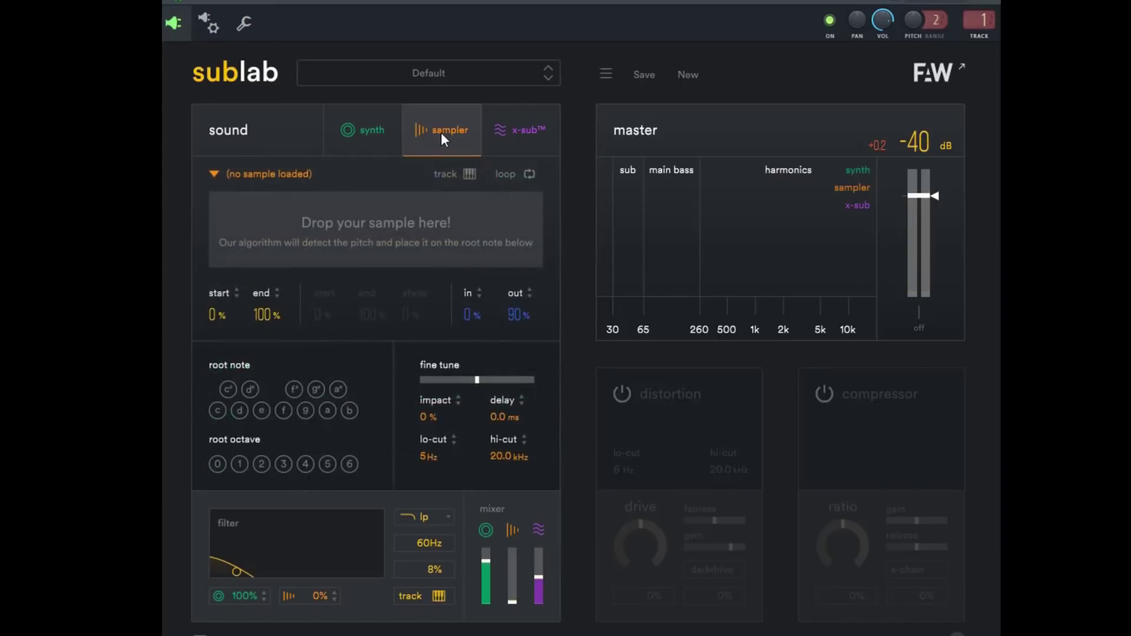
left_click(241, 174)
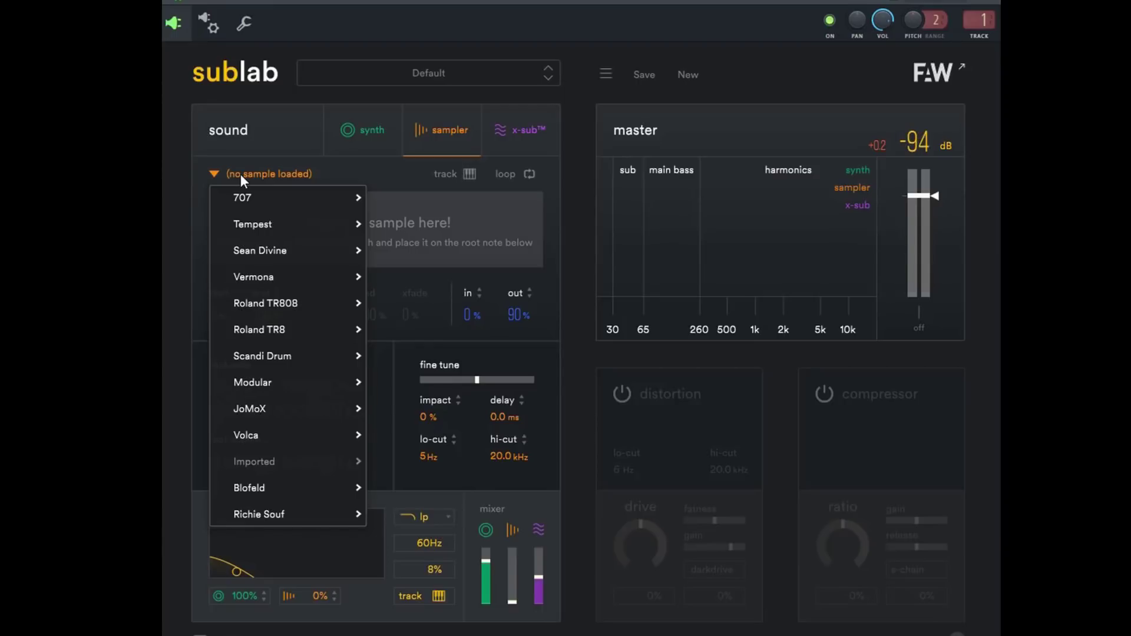
mouse_move(264, 189)
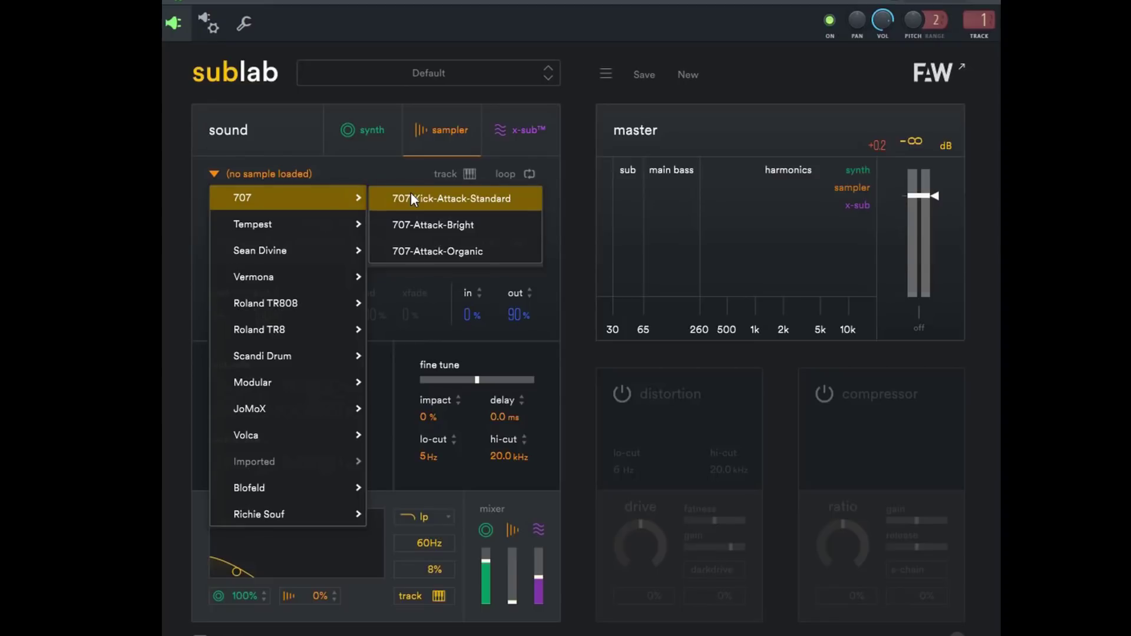
mouse_move(312, 221)
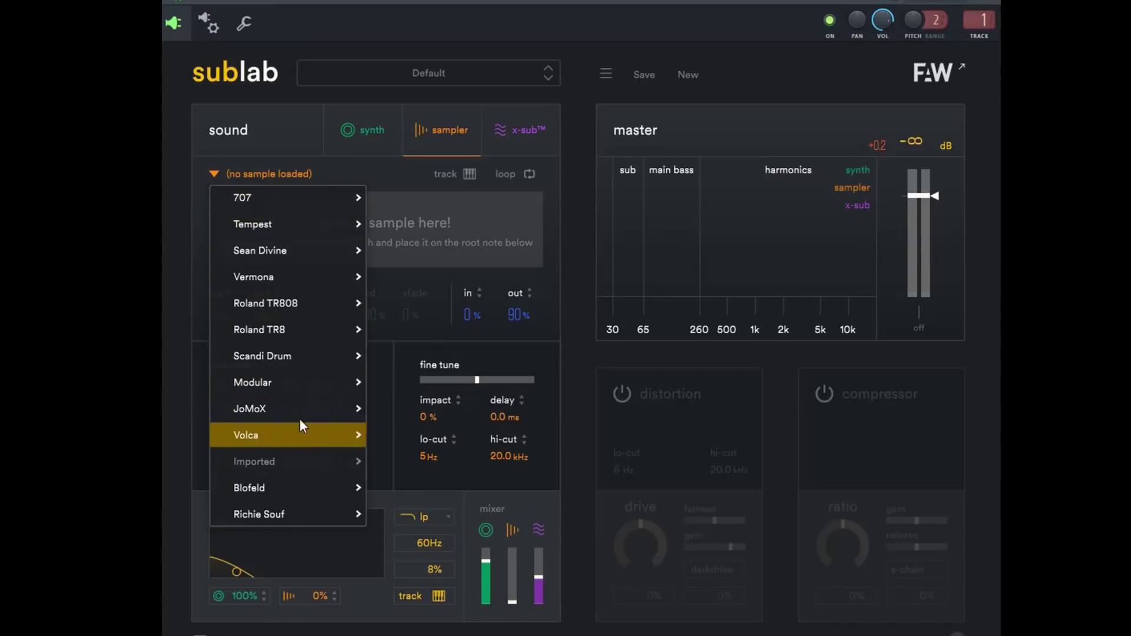
mouse_move(301, 414)
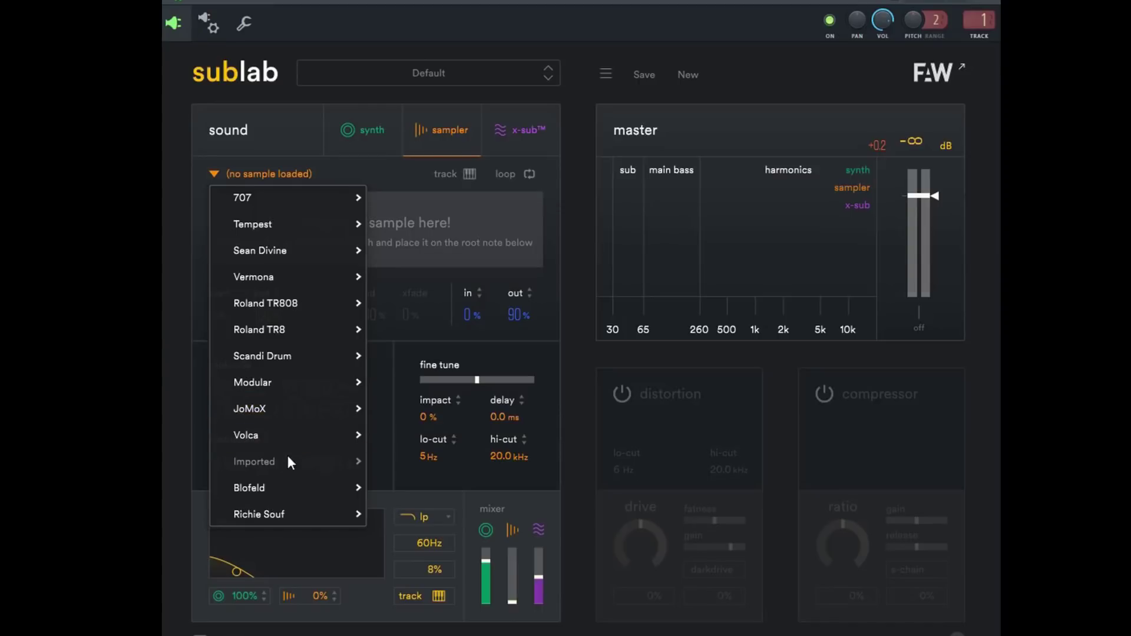
mouse_move(296, 492)
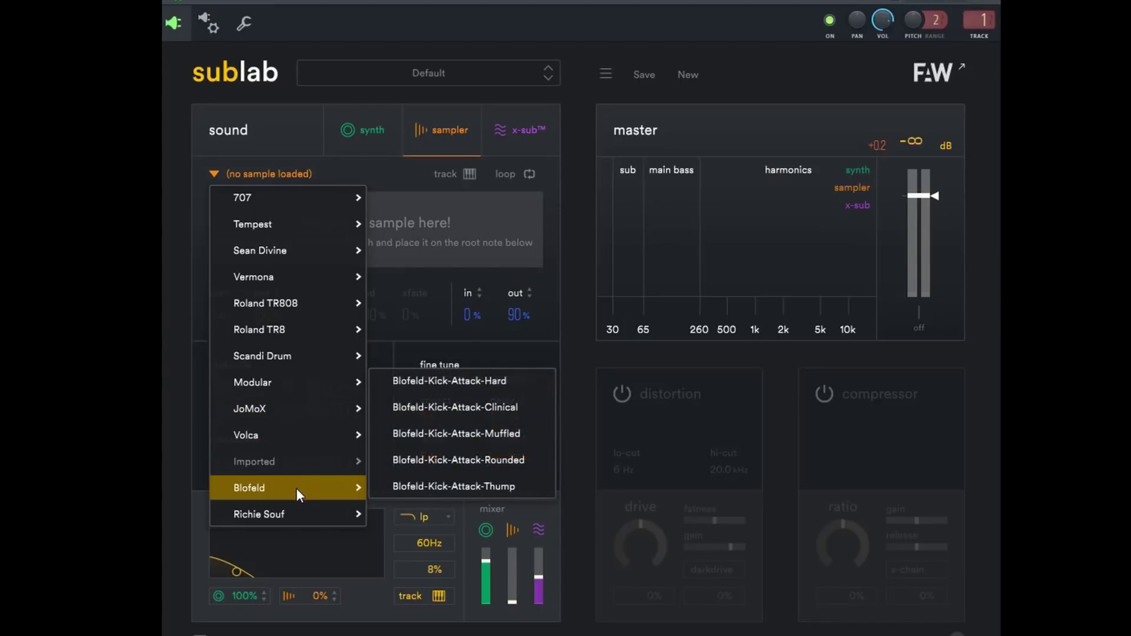
mouse_move(302, 198)
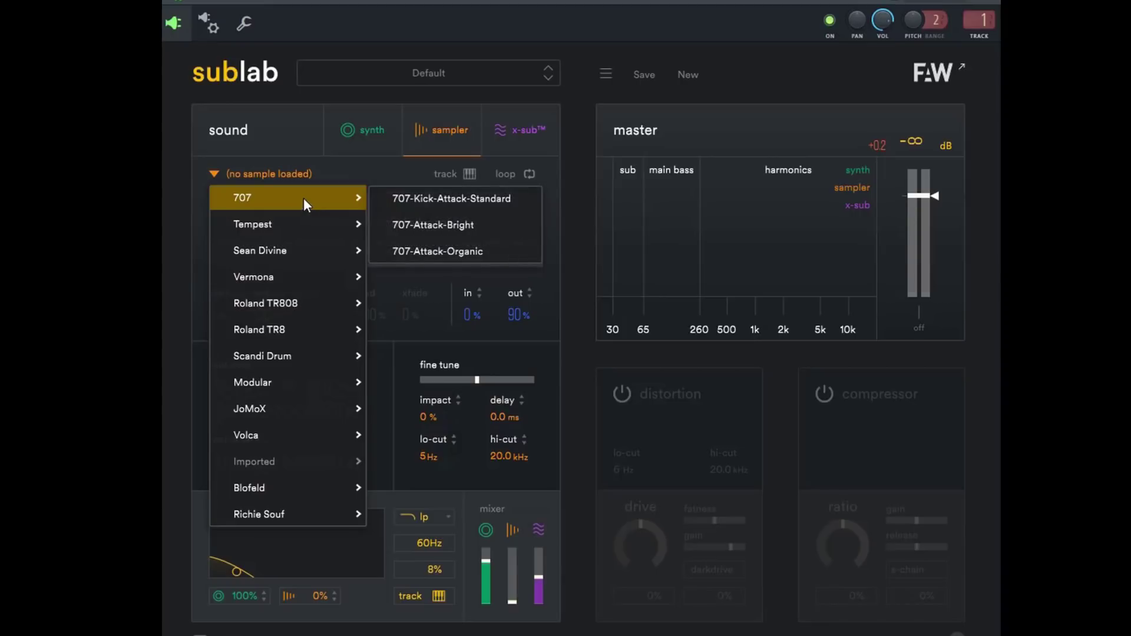
left_click(429, 199)
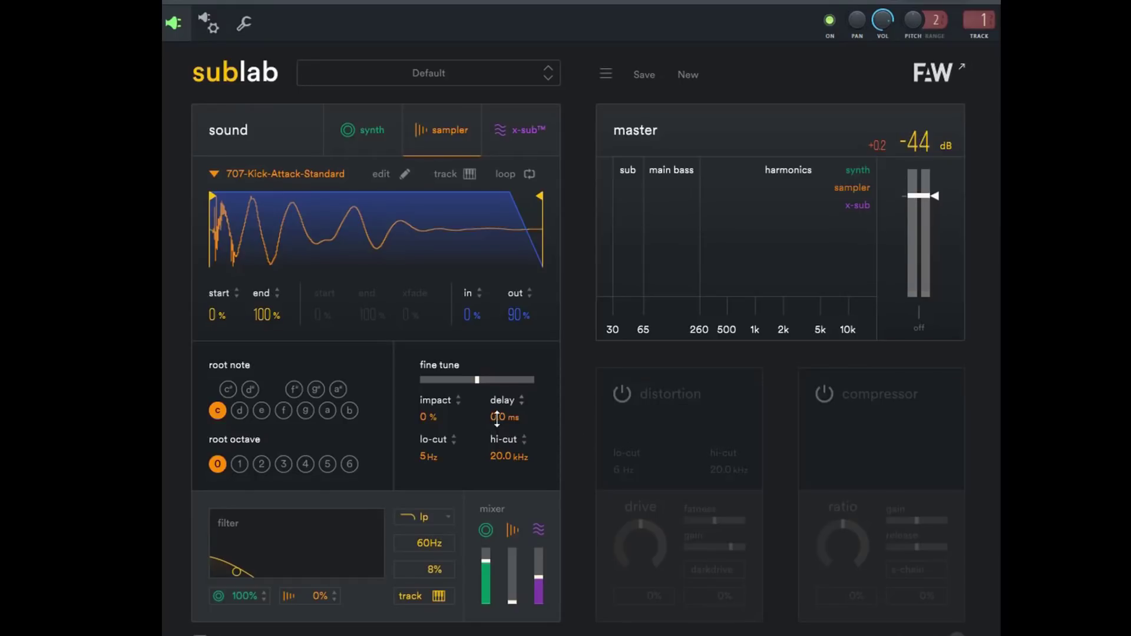
Step: Delay the 707 kick sample's start to 7.7 ms and toggle the sampler's key tracking
left_click_drag(497, 412, 492, 373)
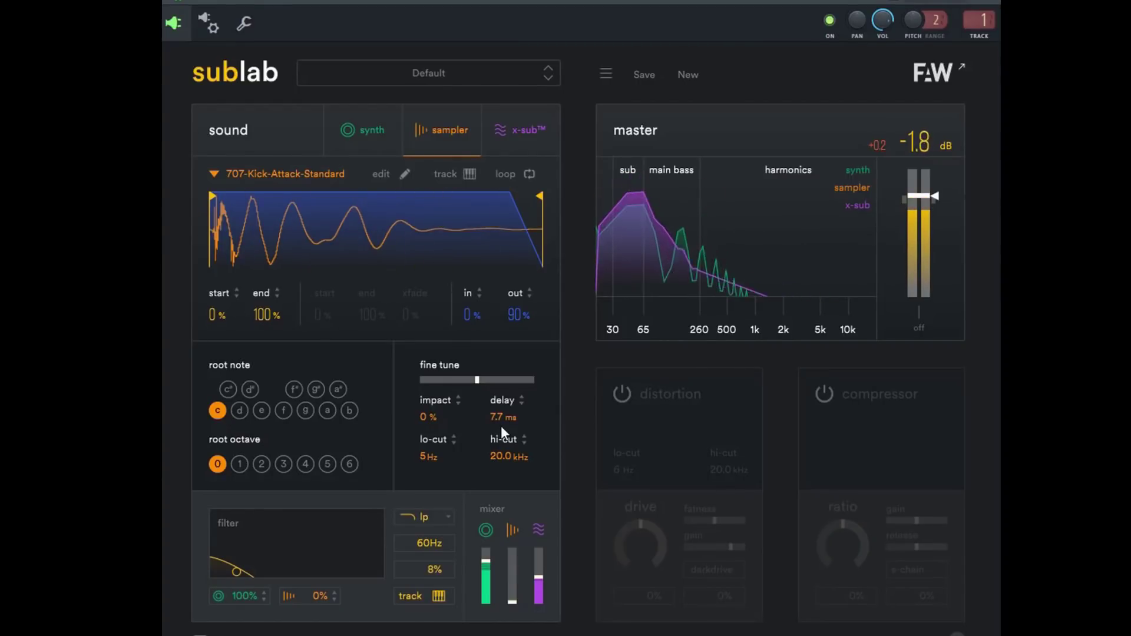
left_click(469, 174)
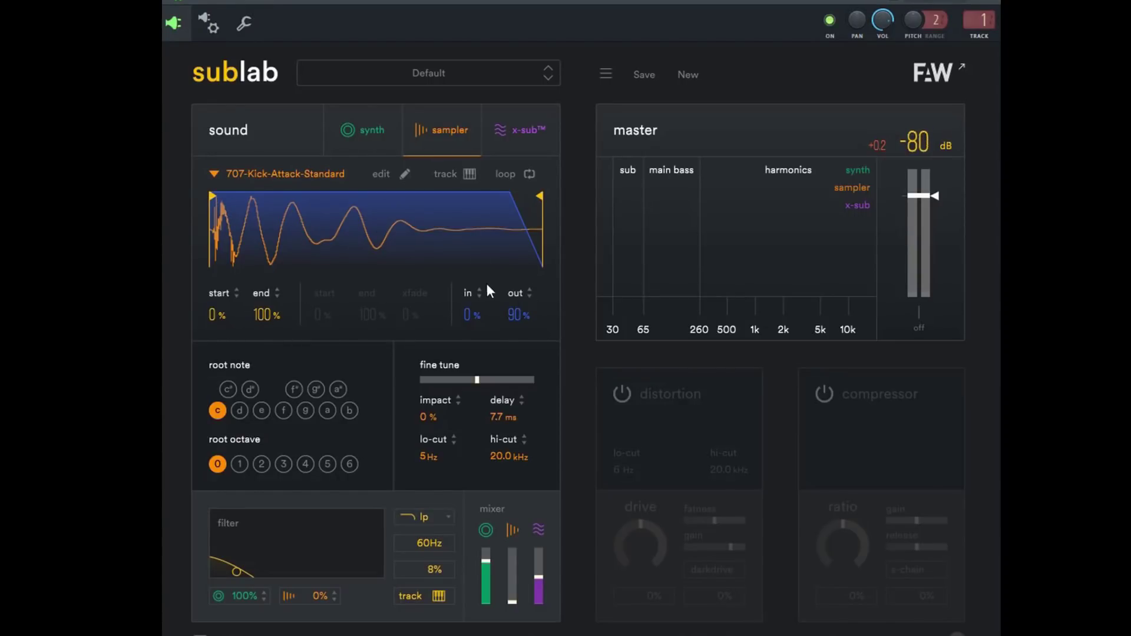
Step: Try a fade-in on the kick sample and raise the sampler layer's mix level
left_click_drag(471, 311, 468, 366)
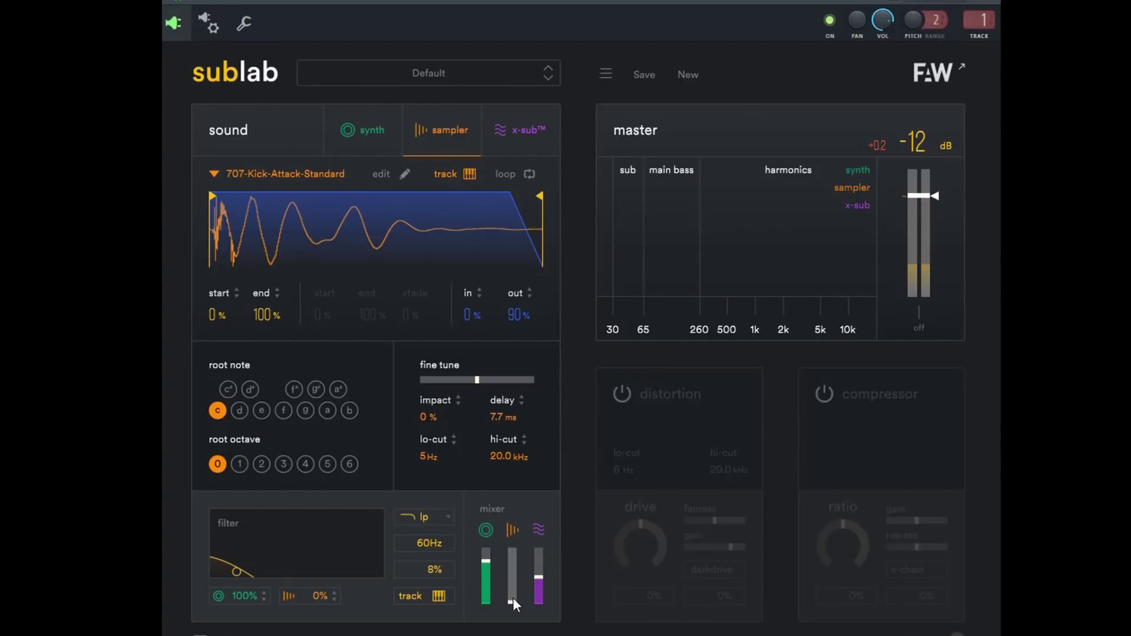
mouse_move(513, 597)
left_mouse_down()
mouse_move(511, 572)
mouse_move(513, 585)
left_mouse_up()
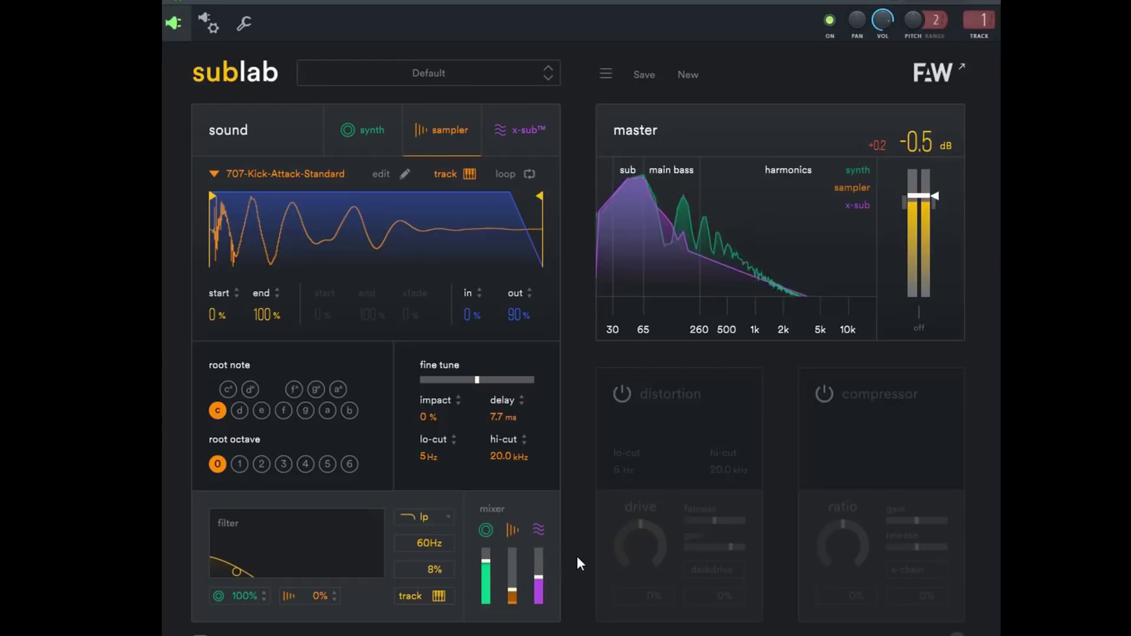
left_click_drag(512, 588, 510, 541)
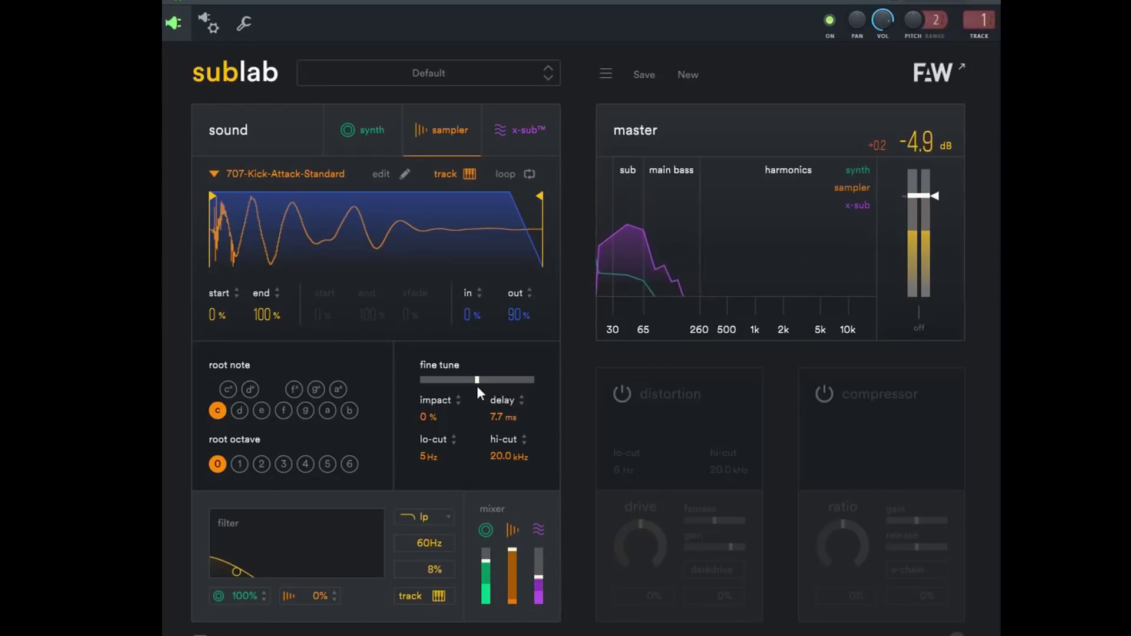
Step: Fine-tune the kick sample slightly lower, ease its mix level down, and raise impact to 56%
left_click_drag(476, 379, 434, 379)
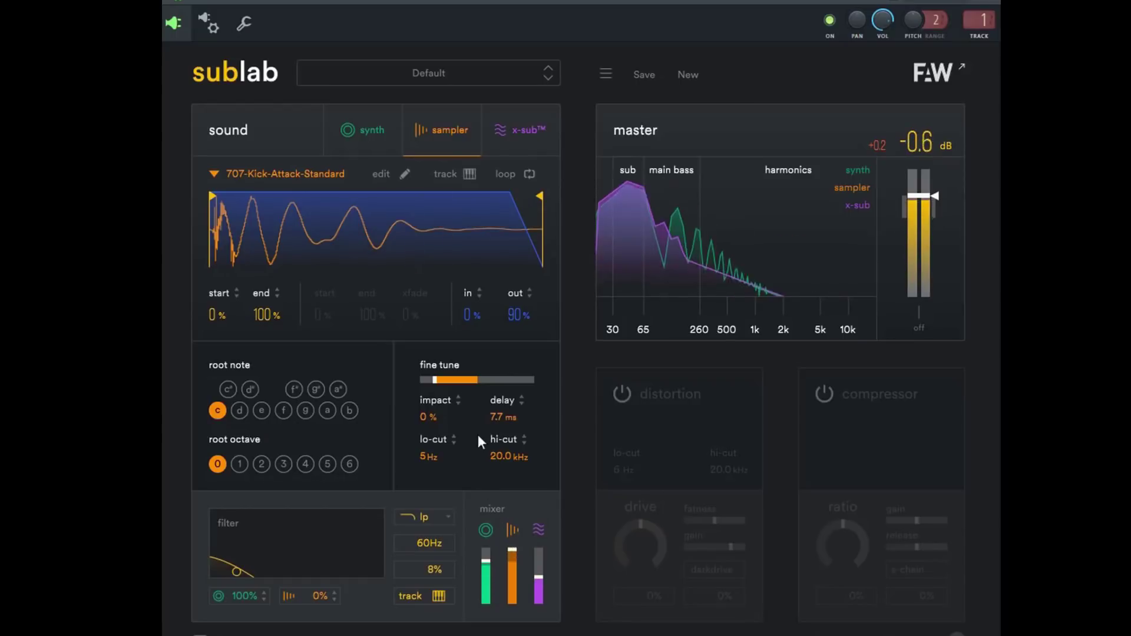
left_click_drag(437, 383, 424, 387)
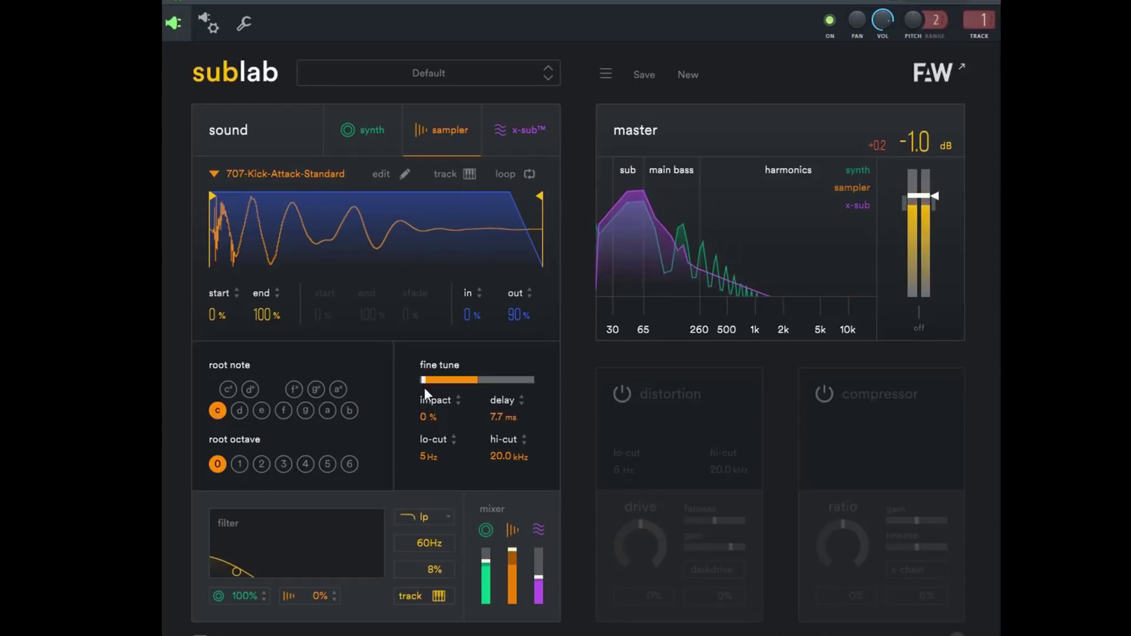
left_click_drag(515, 555, 514, 568)
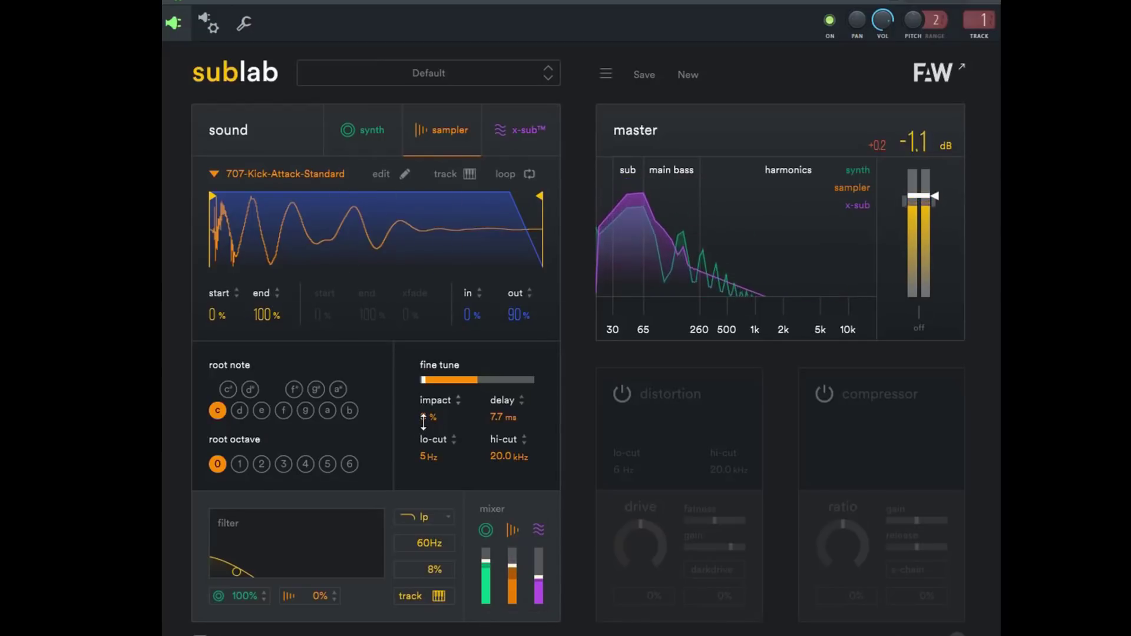
left_click_drag(420, 422, 427, 353)
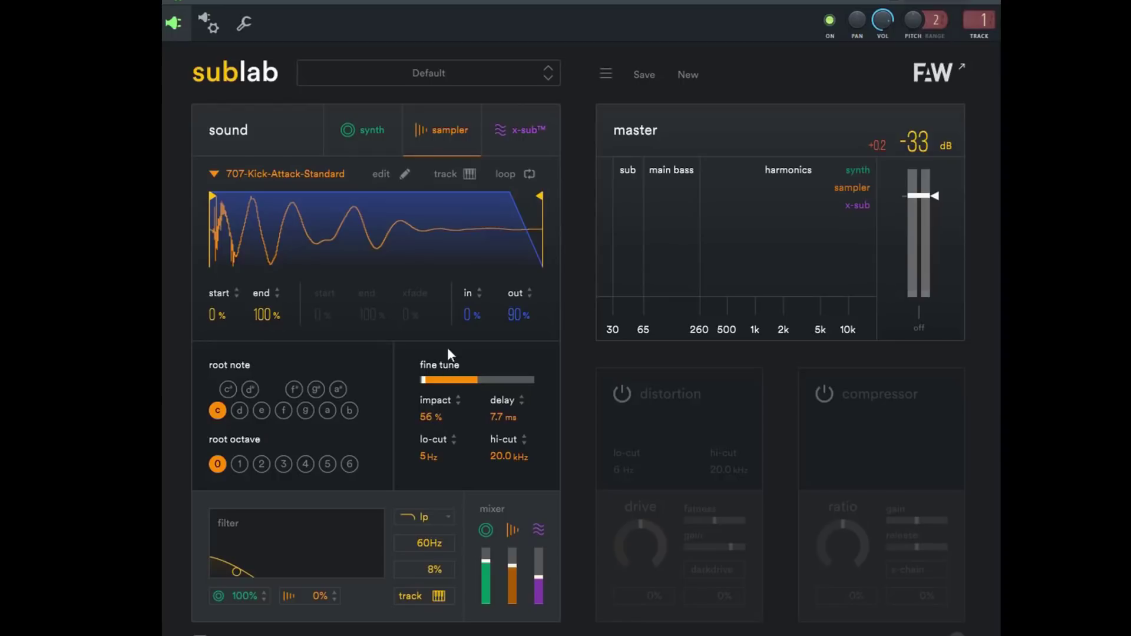
left_click(377, 136)
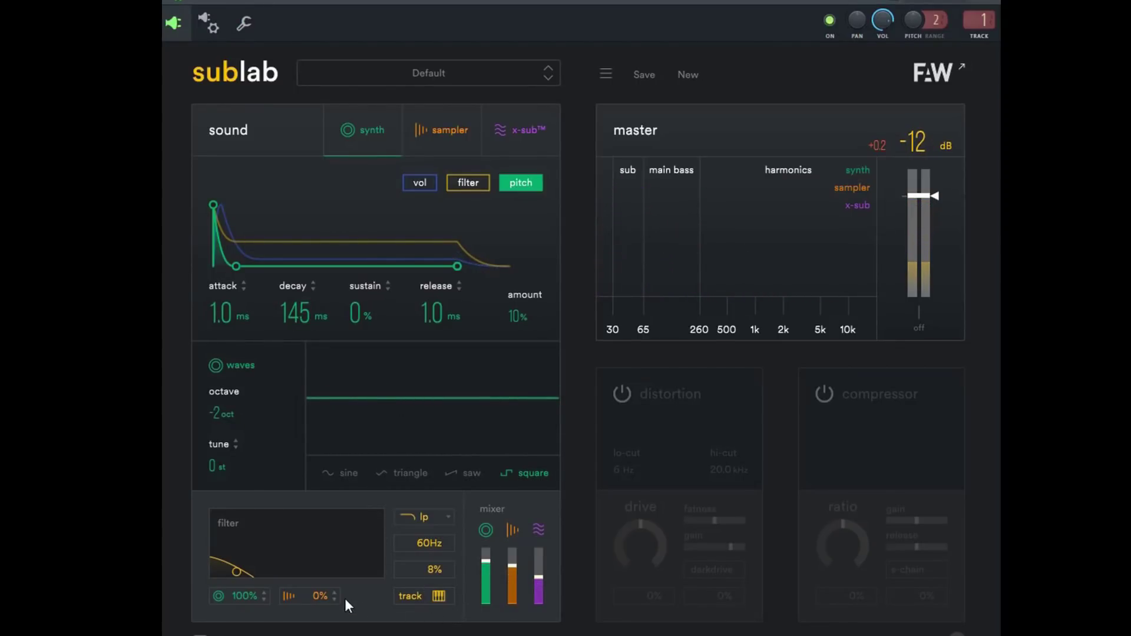
Step: Set the sampler's filter amount to 22%, show the synth volume envelope, and slightly lower the synth fader
mouse_move(320, 595)
left_mouse_down()
mouse_move(316, 568)
mouse_move(316, 585)
left_mouse_up()
left_click(419, 184)
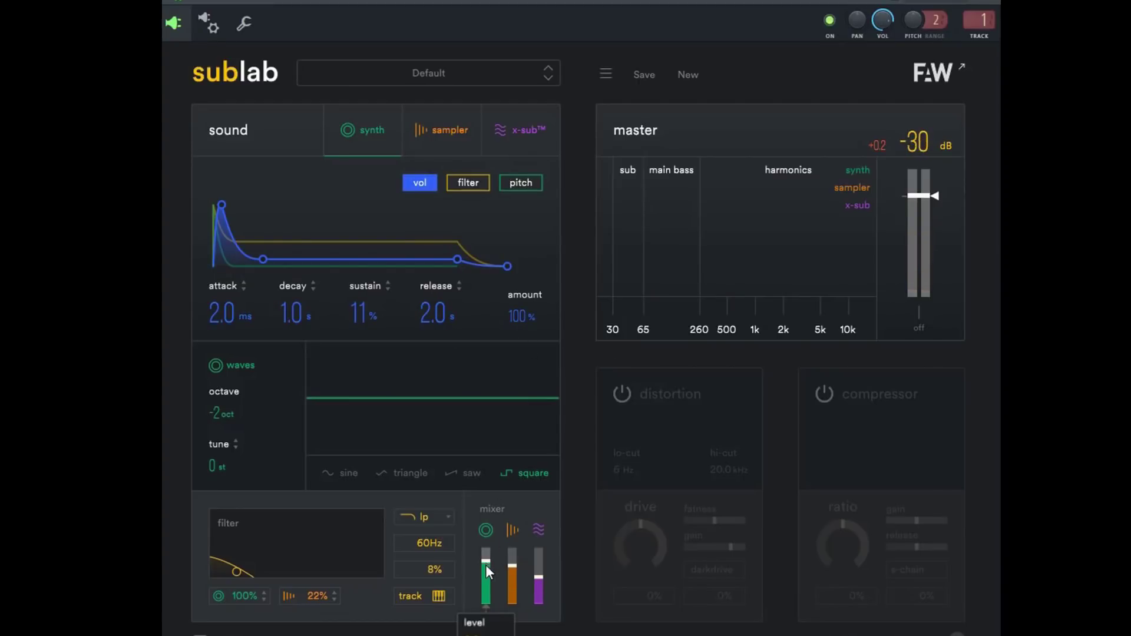
left_click_drag(485, 570, 486, 573)
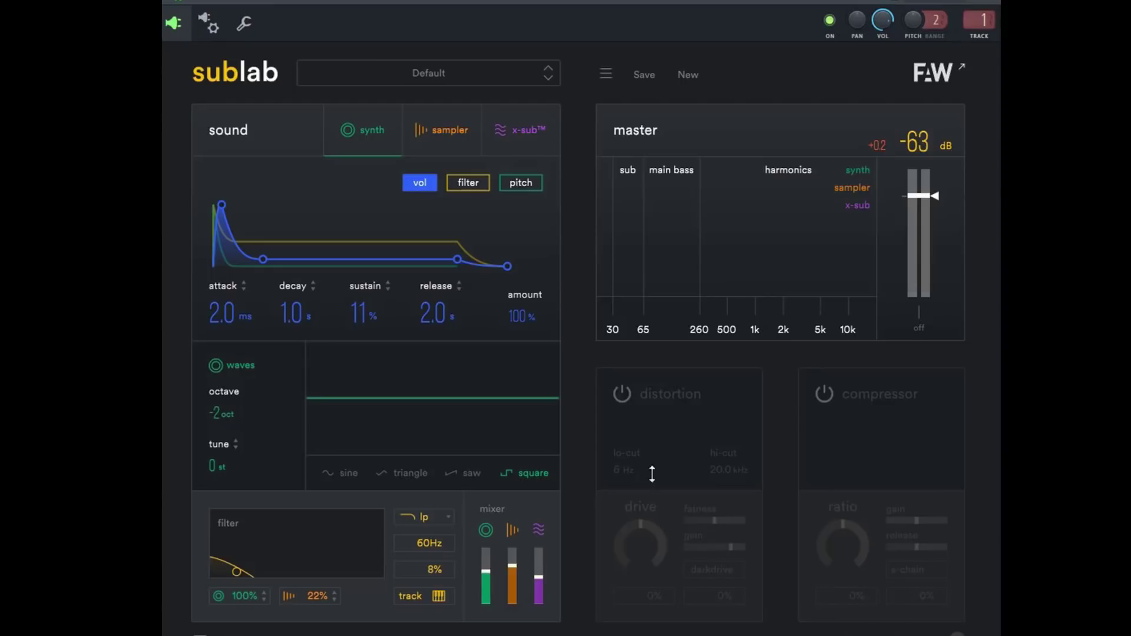
Step: Switch on the compressor, drop its threshold to -6 dB, and set the synth mix to 49%
left_click(830, 391)
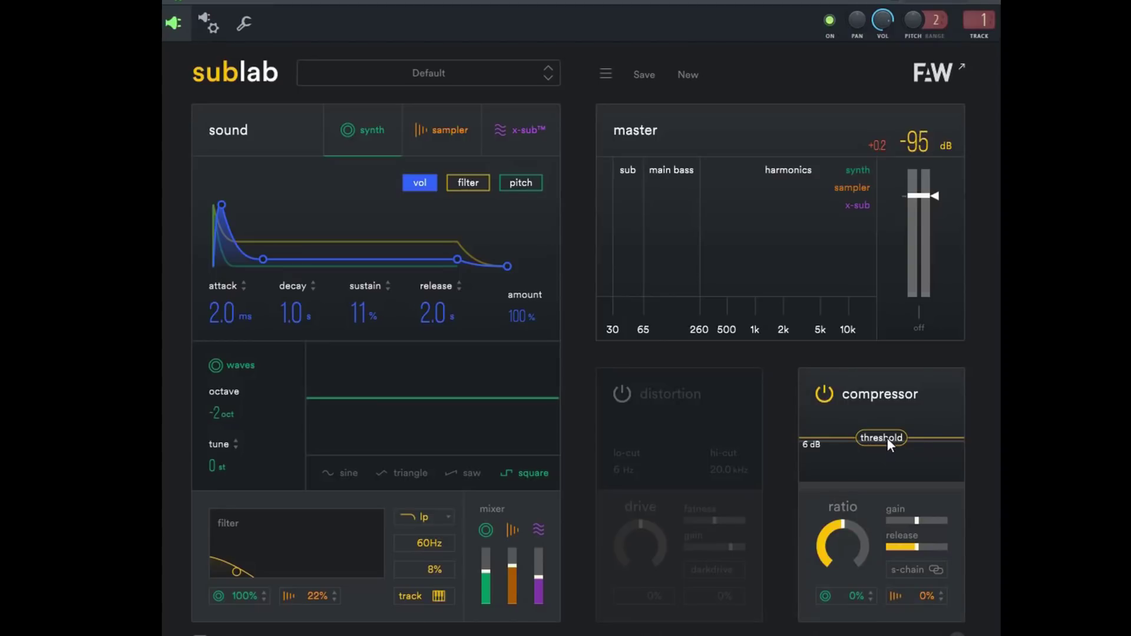
left_click_drag(887, 439, 886, 443)
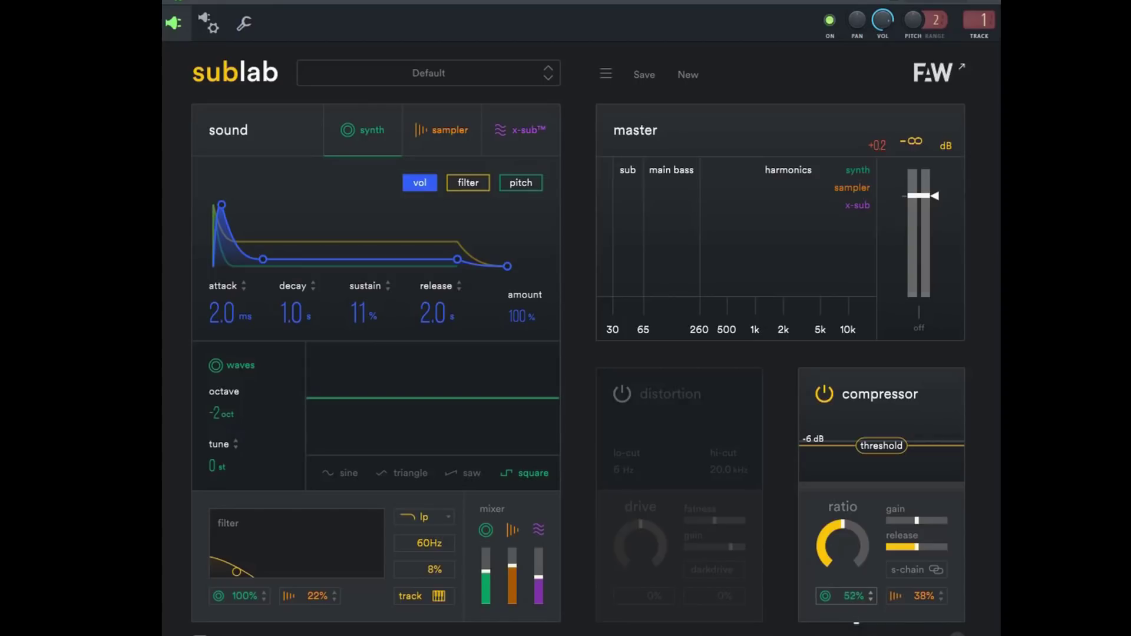
left_click_drag(853, 595, 857, 623)
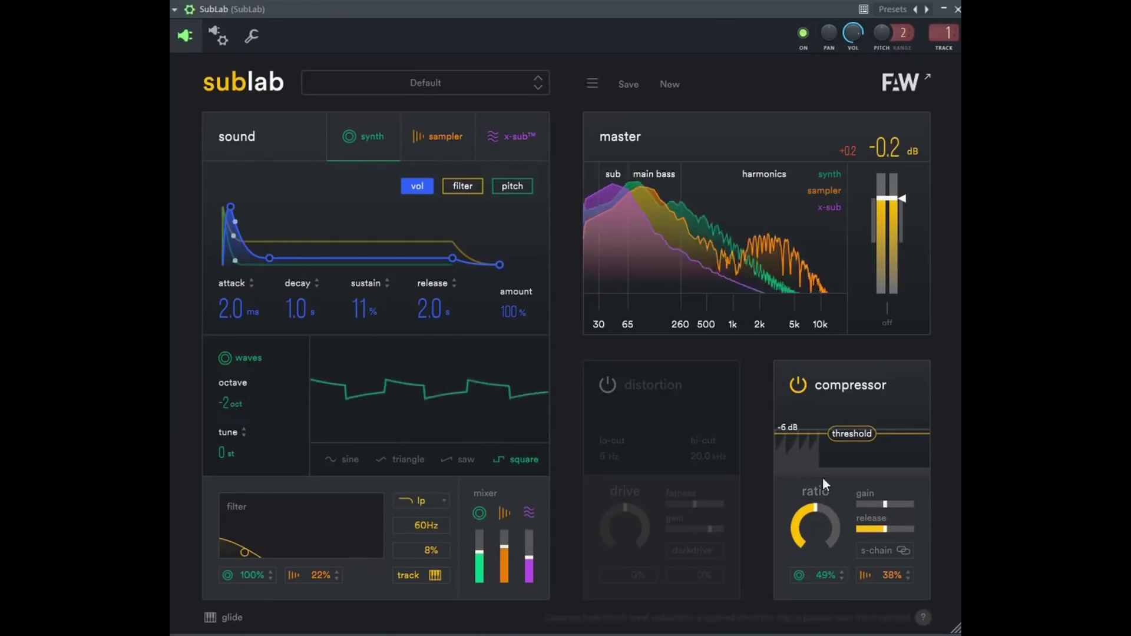
Step: A/B the compressor on and off, then set its ratio to about 3.98 and nudge the output gain up
left_click(801, 385)
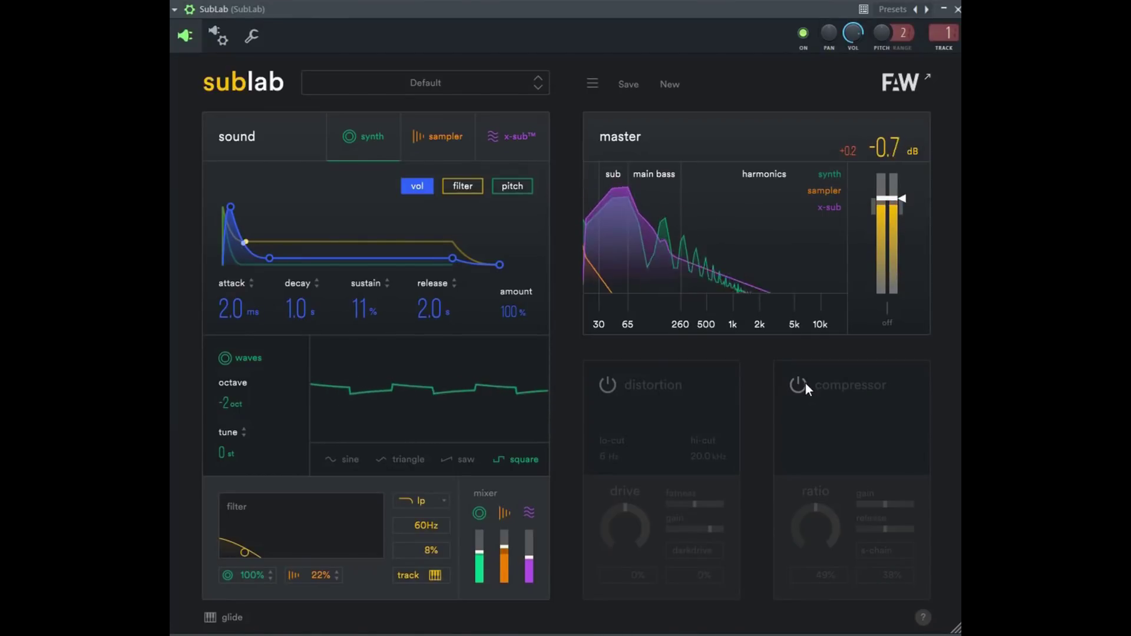
left_click(805, 384)
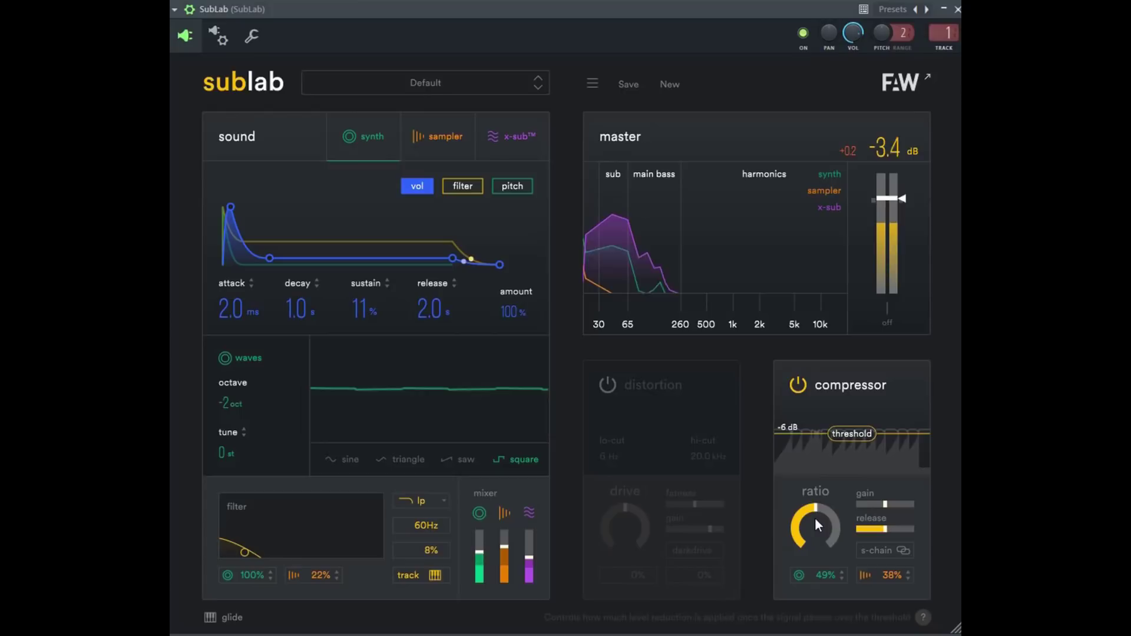
mouse_move(812, 511)
left_mouse_down()
mouse_move(822, 568)
mouse_move(816, 492)
left_mouse_up()
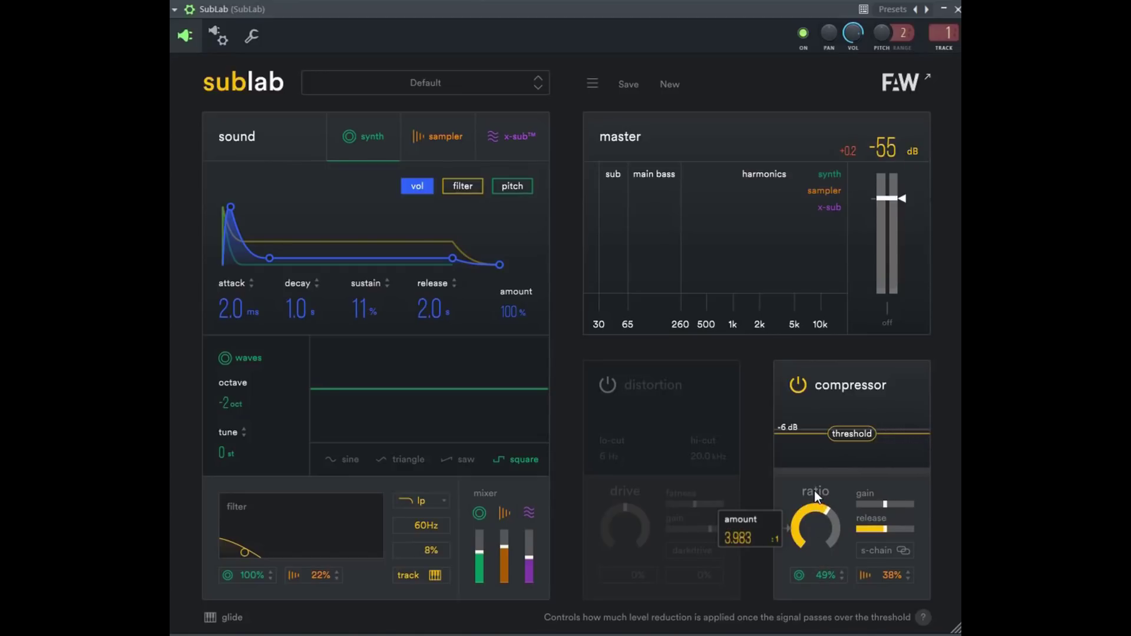
left_click_drag(814, 490, 813, 490)
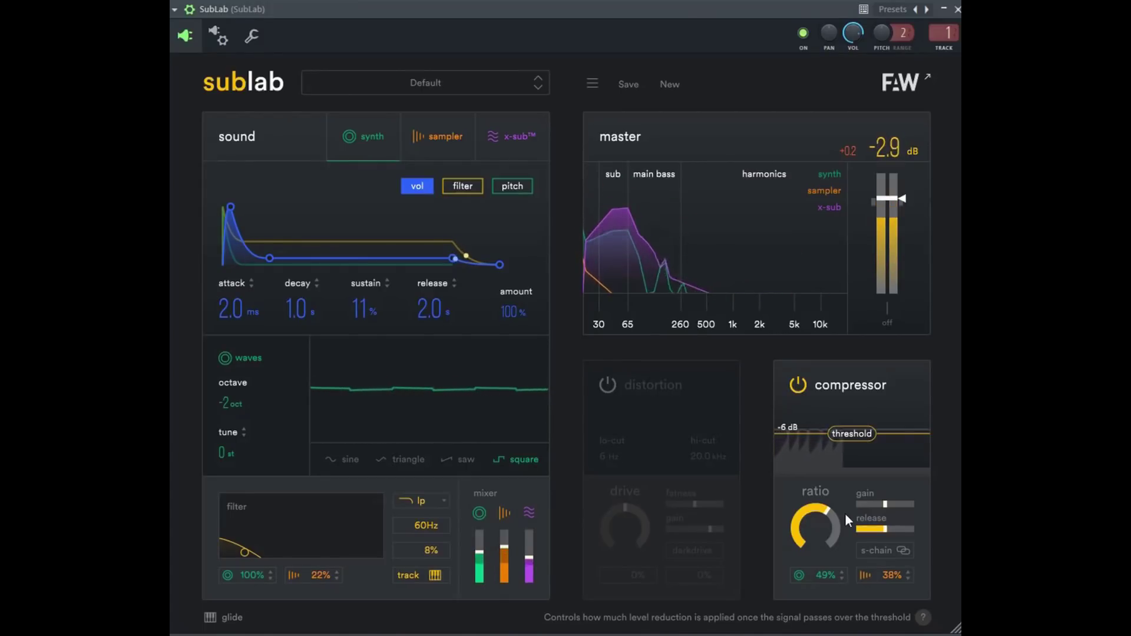
left_click_drag(885, 503, 891, 504)
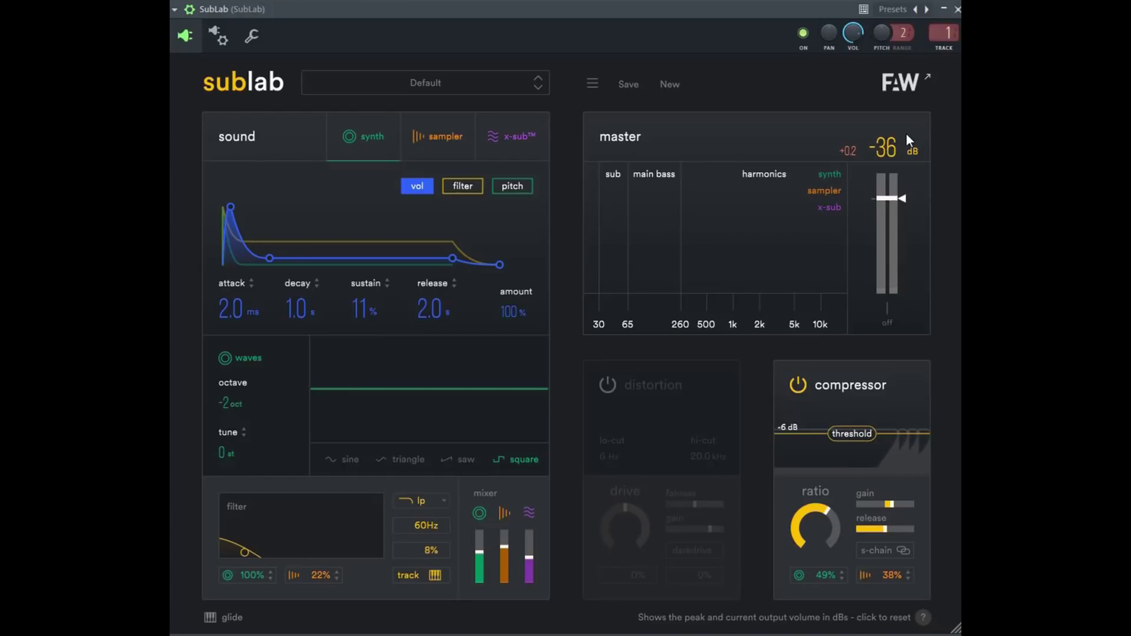
Step: Turn on darkdrive, push its synth and sampler amounts to 100%, and A/B it by toggling power
left_click(612, 384)
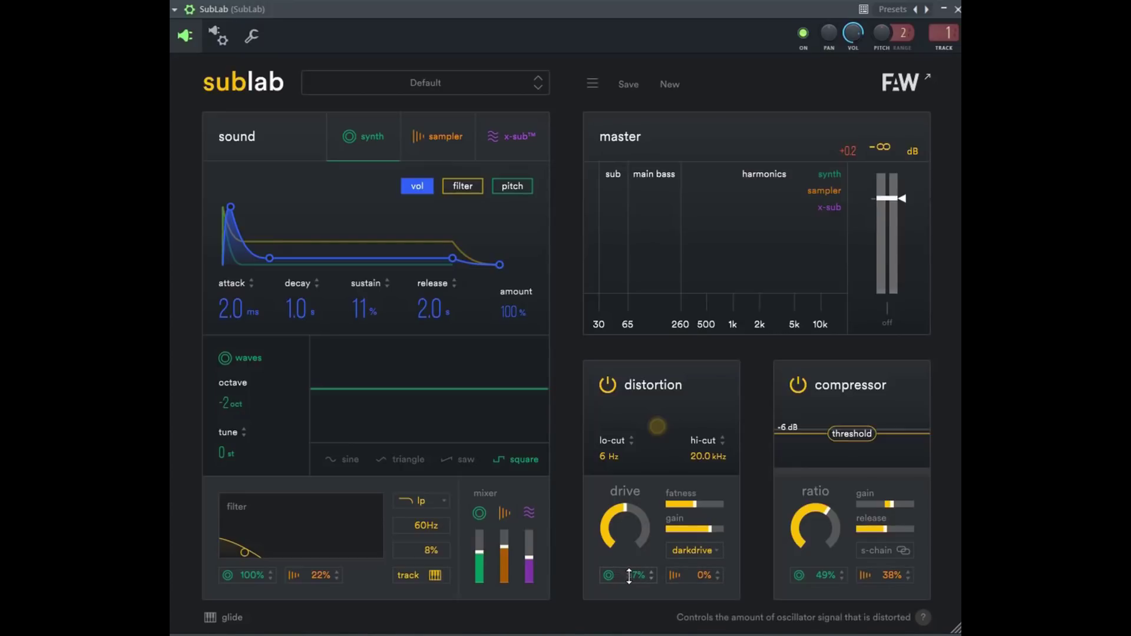
left_click_drag(633, 574, 631, 388)
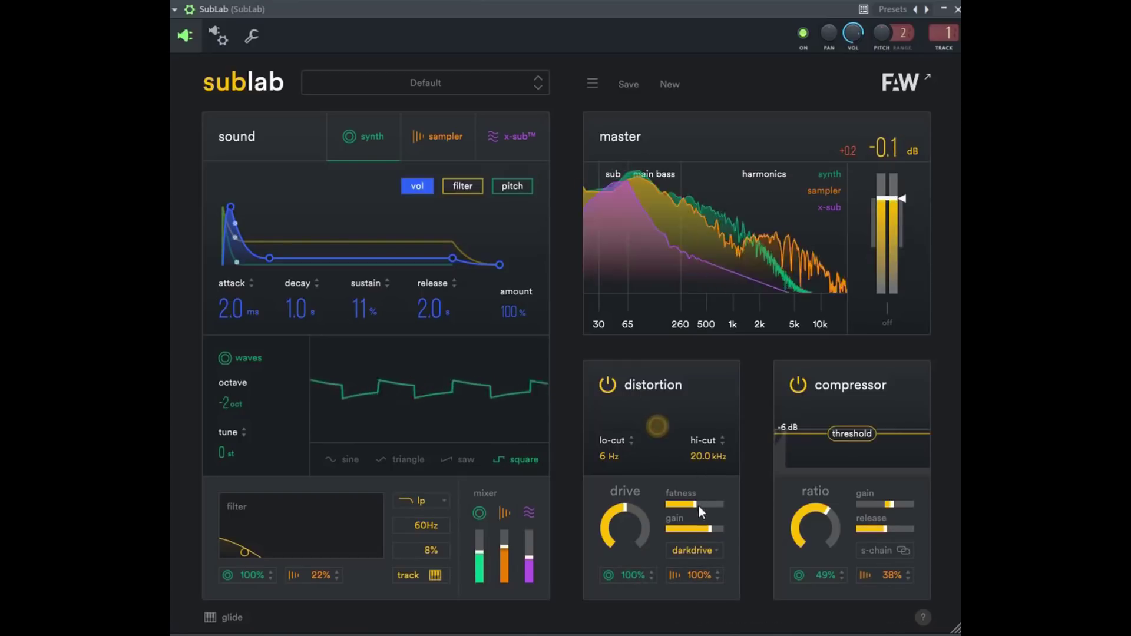
left_click(614, 389)
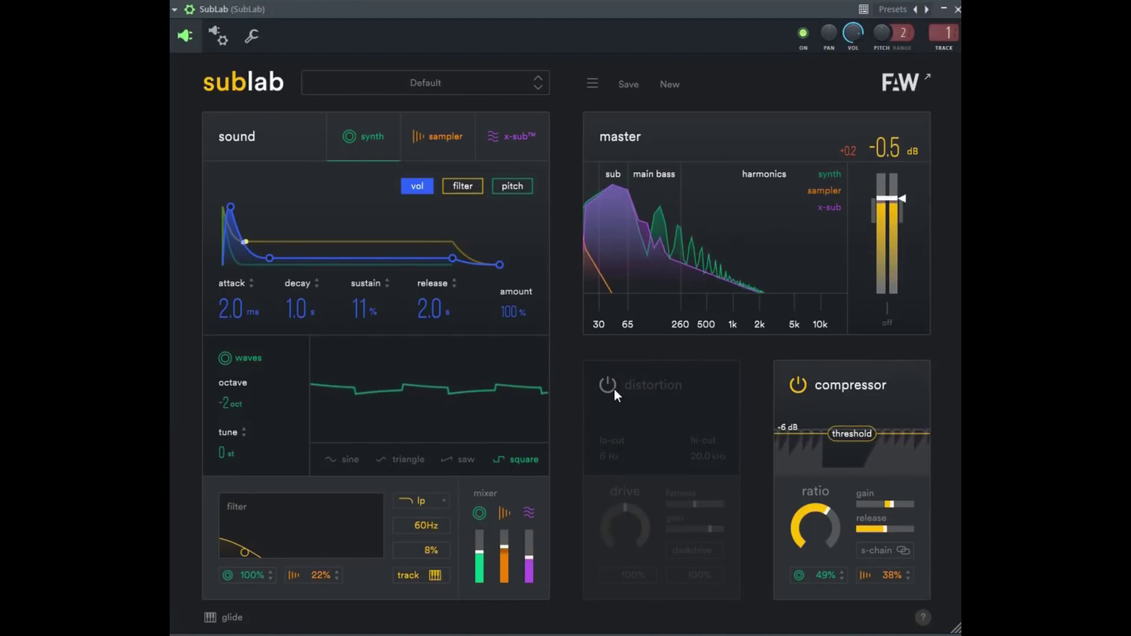
left_click(614, 389)
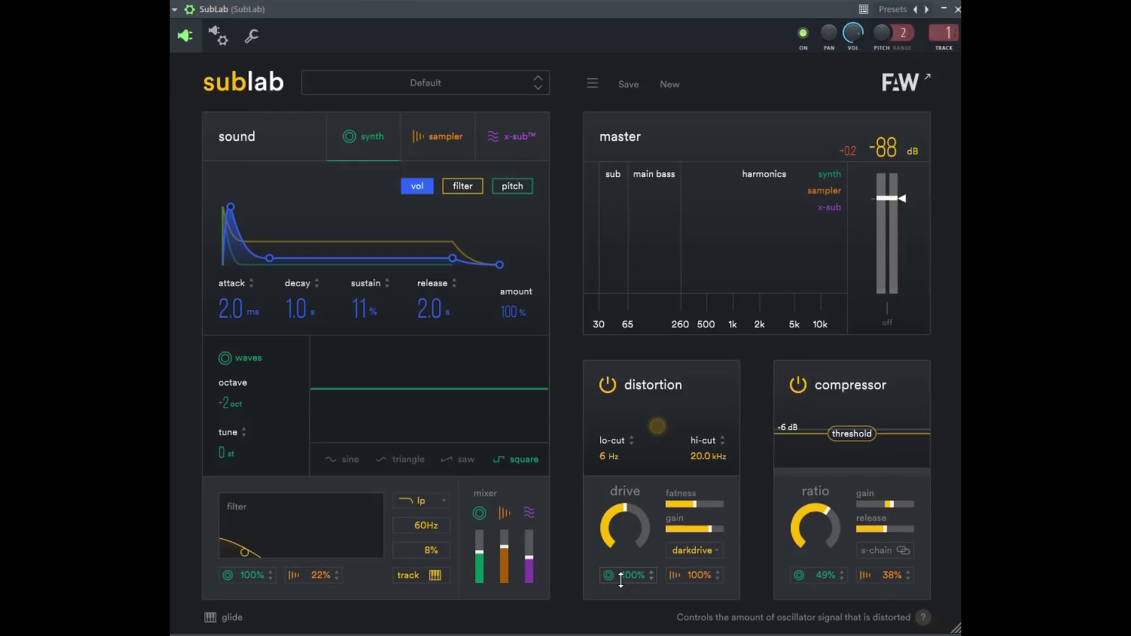
Step: Replace the preset name with RIP_808_FutureMG and save it into the My Subs folder
left_click(619, 83)
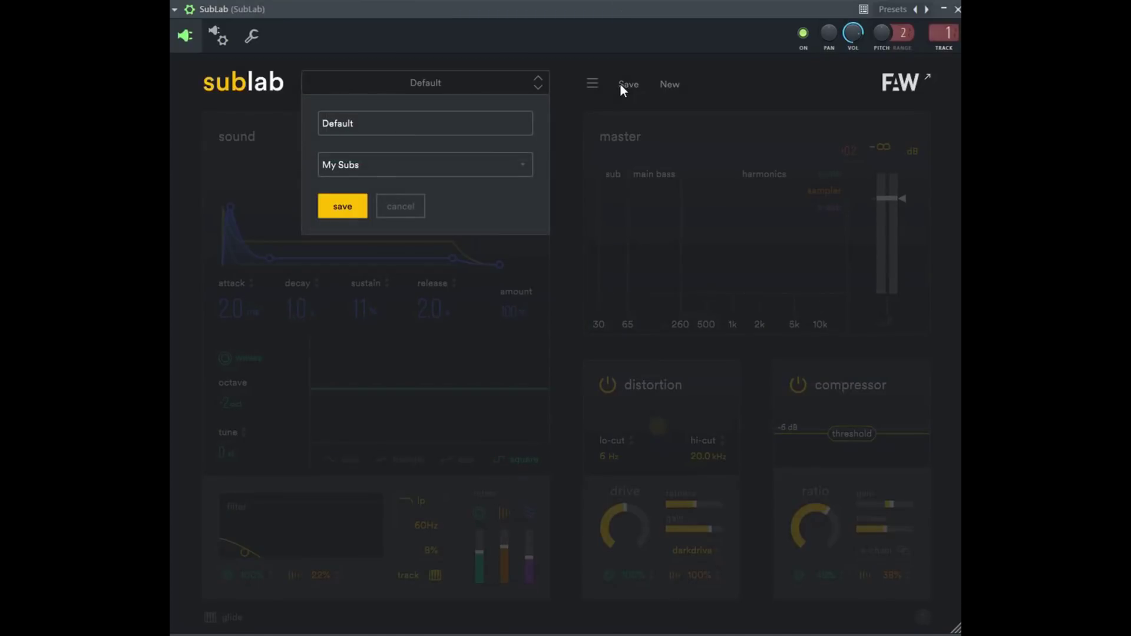
left_click(371, 125)
left_click_drag(370, 125, 277, 125)
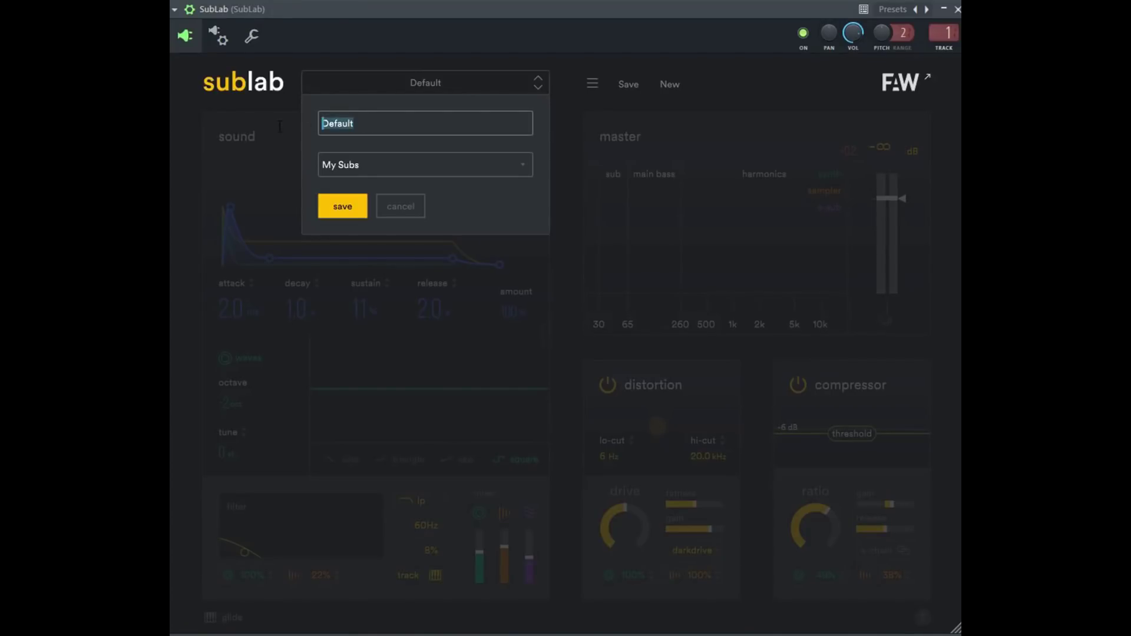
type("RIP_808_FutureMG")
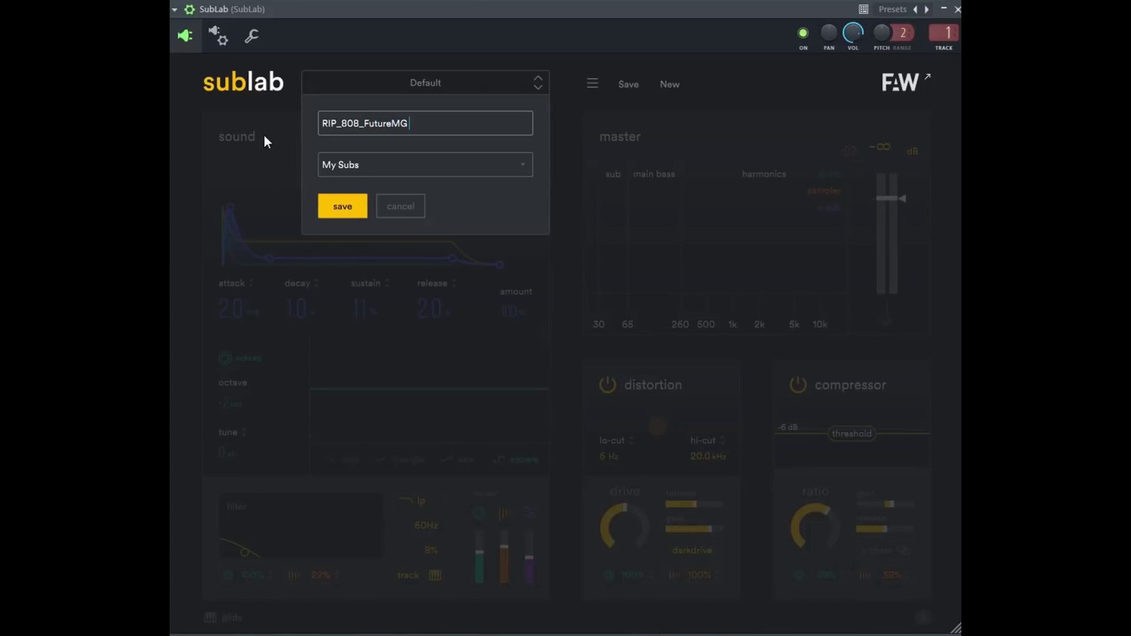
left_click(342, 203)
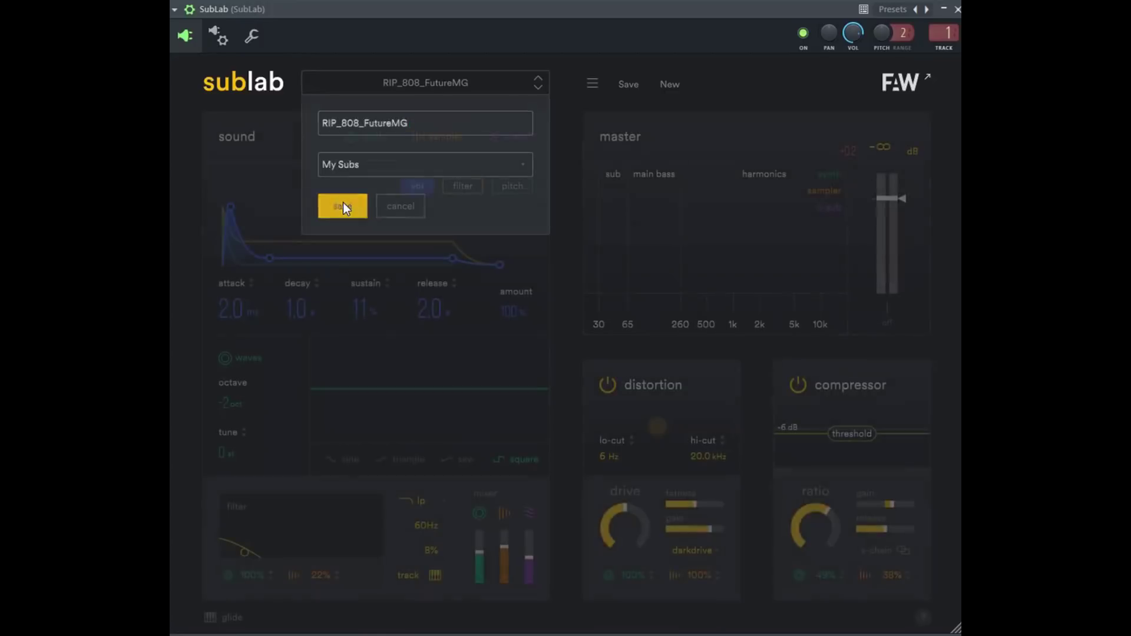